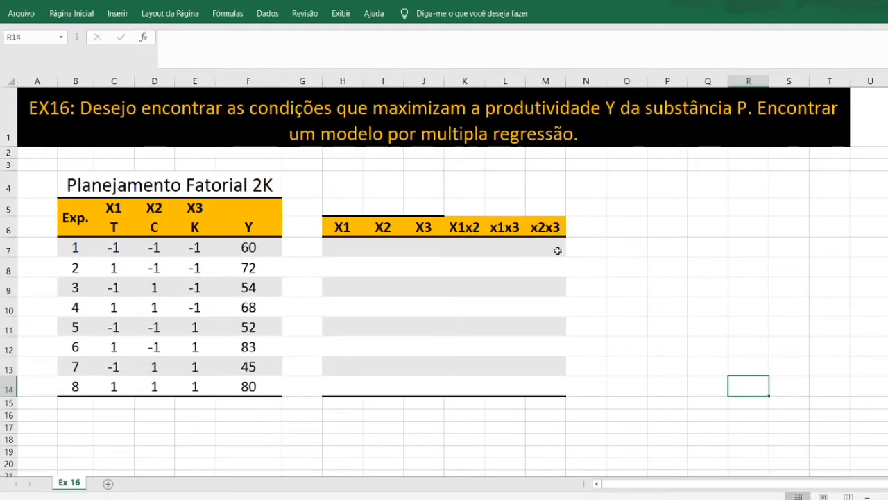
Copy the coded levels of X1, X2 and X3 from C7:E14 into the regression table starting at H7
{"action": "left_click_drag", "start_coordinate": [113, 247], "coordinate": [193, 386]}
{"action": "key", "text": "ctrl+c"}
{"action": "left_click", "coordinate": [341, 249]}
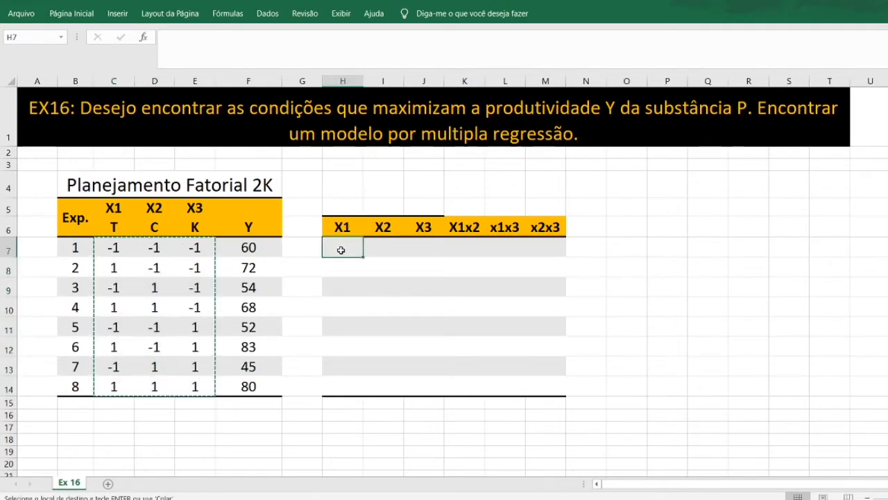
{"action": "key", "text": "ctrl+v"}
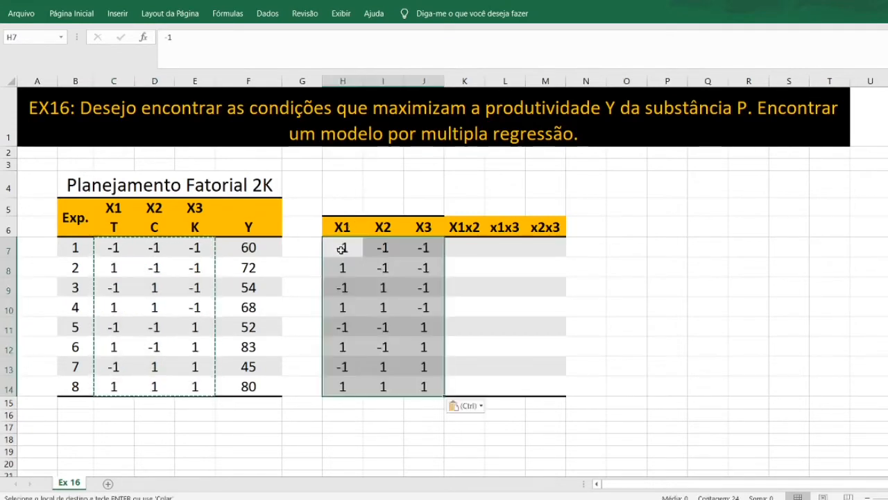
Calculate the X1x2 interaction for the first experiment in K7 with the formula =H7*I7
{"action": "left_click", "coordinate": [463, 248]}
{"action": "type", "text": "="}
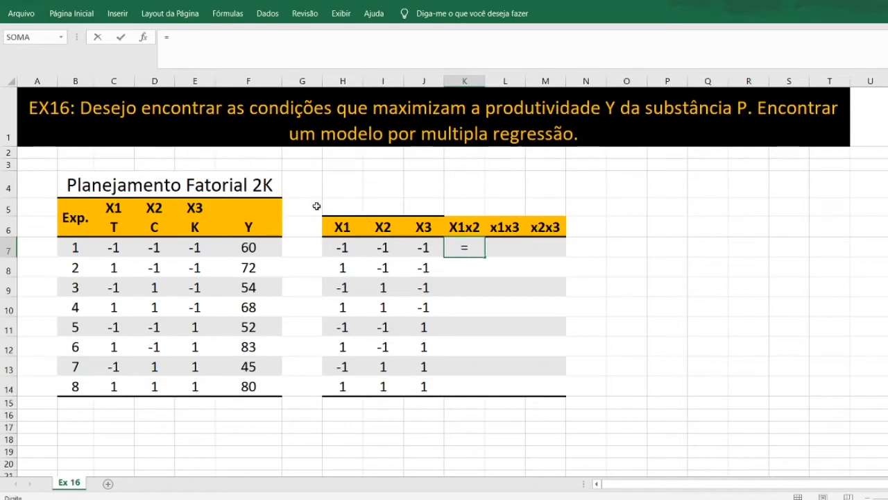
{"action": "left_click", "coordinate": [342, 247]}
{"action": "type", "text": "*"}
{"action": "left_click", "coordinate": [381, 248]}
{"action": "key", "text": "Return"}
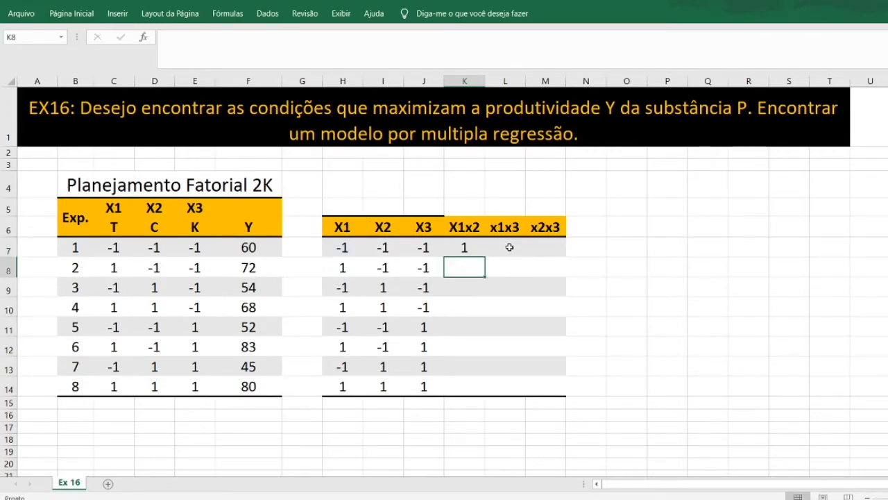
Calculate the x1x3 interaction for the first experiment in L7 with the formula =H7*J7
{"action": "left_click", "coordinate": [509, 248]}
{"action": "type", "text": "="}
{"action": "left_click", "coordinate": [350, 247]}
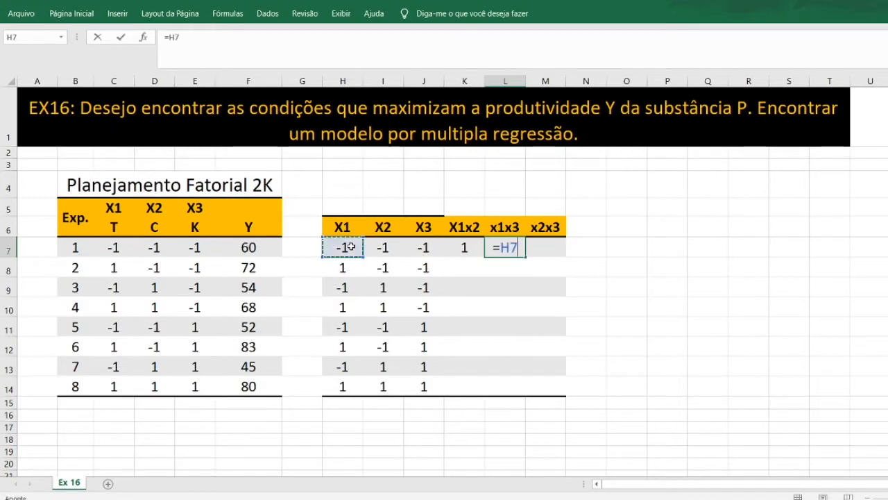
{"action": "type", "text": "*"}
{"action": "left_click", "coordinate": [422, 247]}
{"action": "key", "text": "Return"}
Calculate the x2x3 interaction for the first experiment in M7 with the formula =I7*J7
{"action": "left_click", "coordinate": [544, 247]}
{"action": "double_click", "coordinate": [545, 247]}
{"action": "type", "text": "="}
{"action": "left_click", "coordinate": [378, 246]}
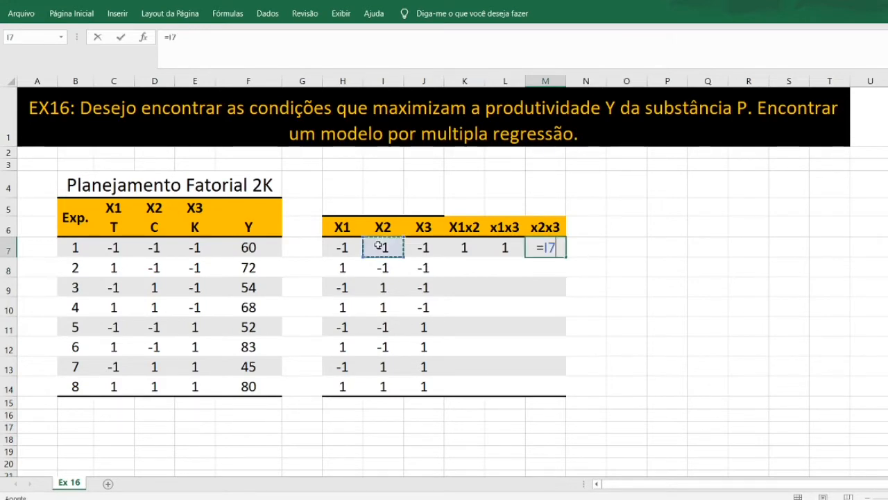
{"action": "type", "text": "*"}
{"action": "left_click", "coordinate": [422, 249]}
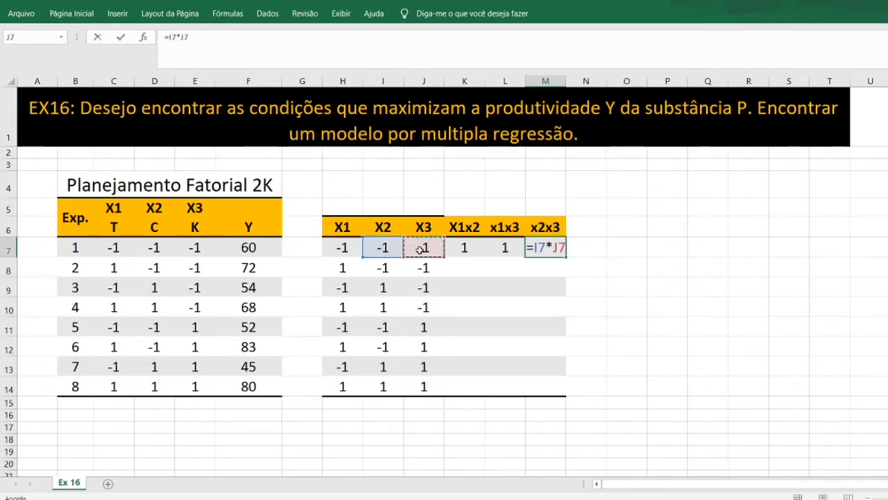
{"action": "key", "text": "Return"}
Fill the three interaction formulas in K7:M7 down to row 14 for all eight experiments
{"action": "left_click_drag", "start_coordinate": [467, 248], "coordinate": [545, 247]}
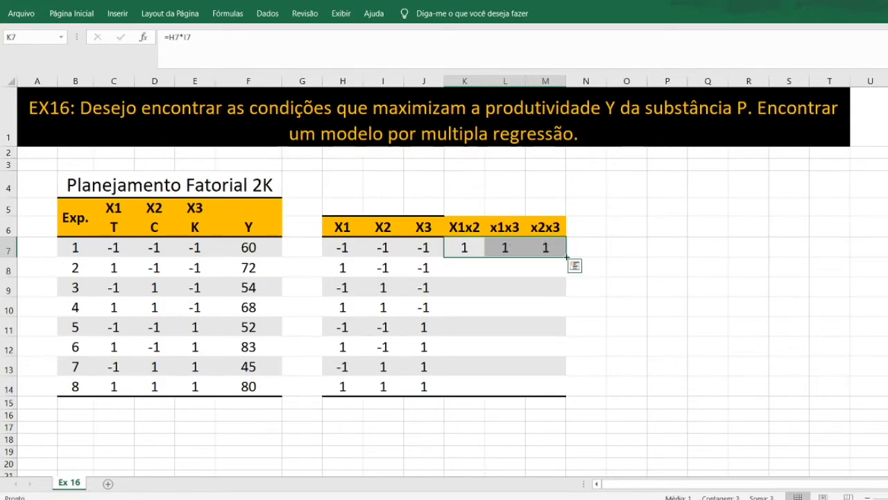
{"action": "double_click", "coordinate": [566, 257]}
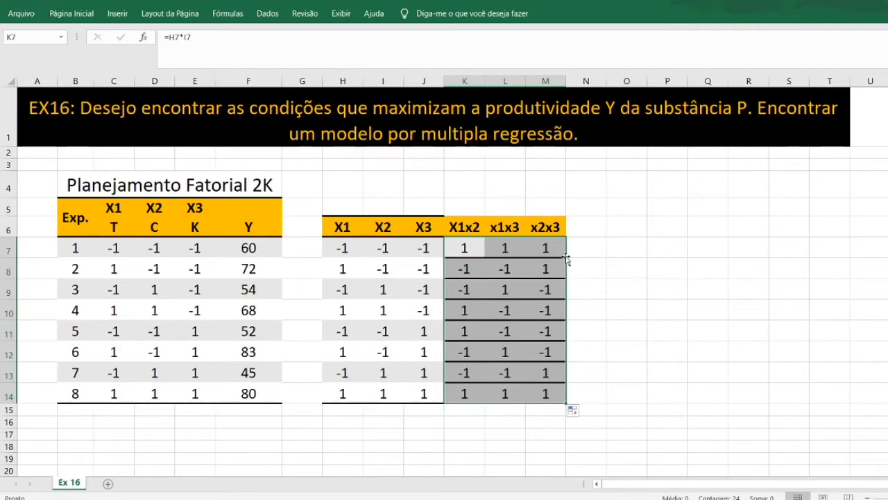
{"action": "left_click", "coordinate": [620, 254]}
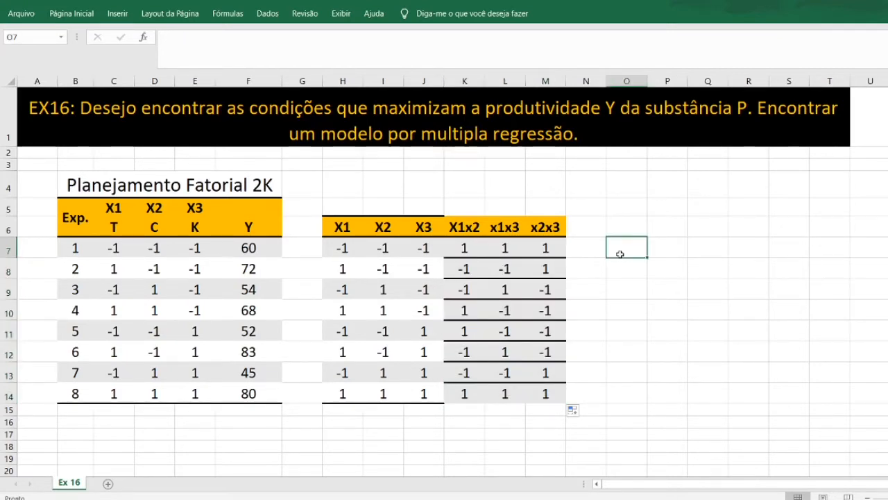
Start a Regression from the data analysis tools and set its Y input range to $F$6:$F$14
{"action": "left_click", "coordinate": [269, 15]}
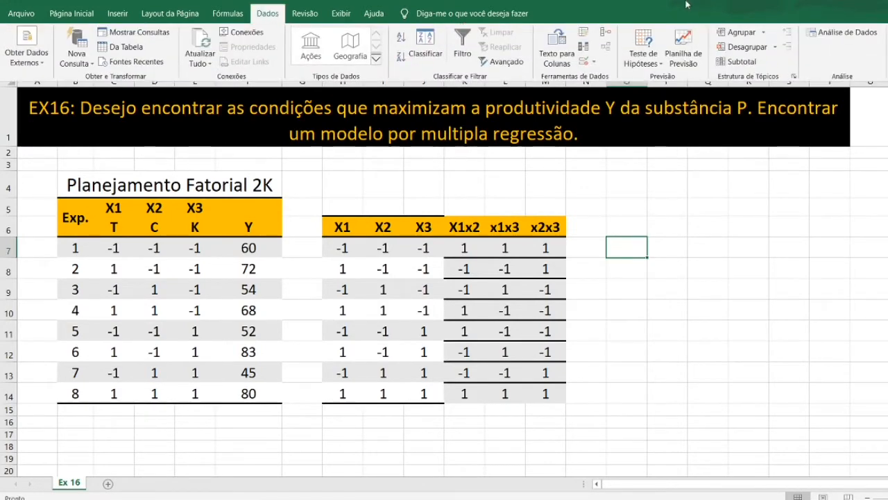
{"action": "left_click", "coordinate": [864, 40]}
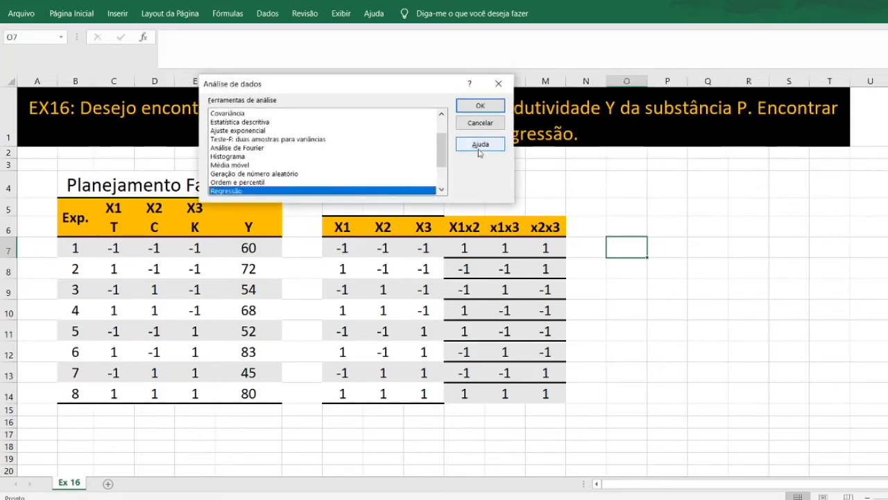
{"action": "left_click", "coordinate": [497, 108]}
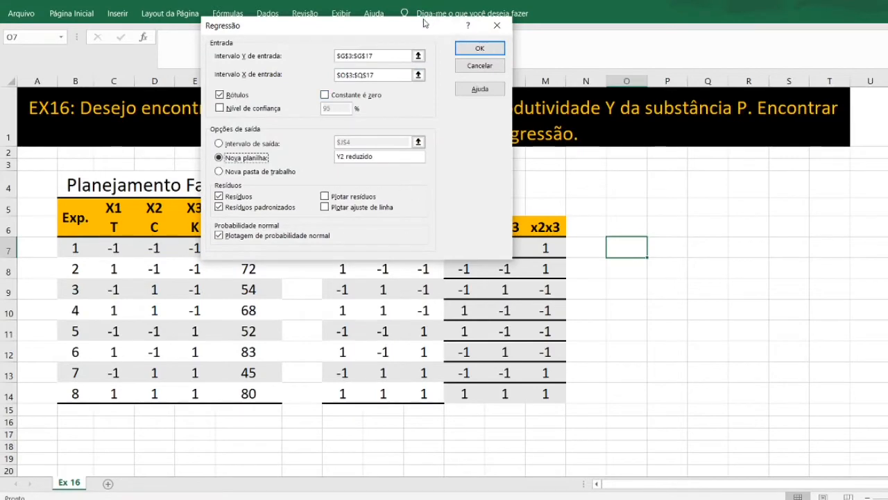
{"action": "left_click_drag", "start_coordinate": [422, 29], "coordinate": [802, 109]}
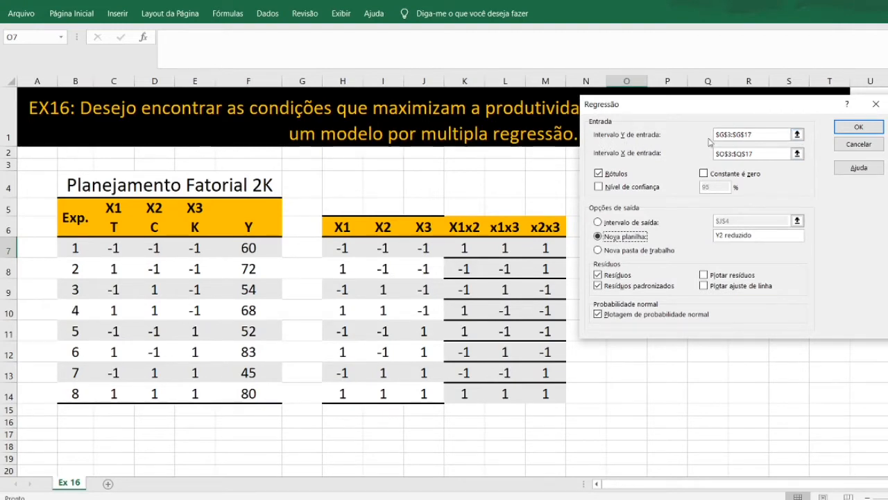
{"action": "left_click", "coordinate": [798, 135]}
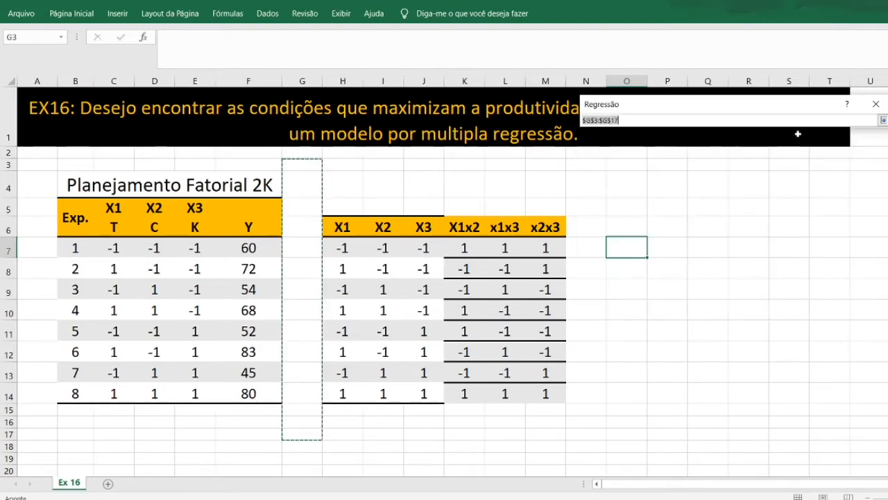
{"action": "left_click_drag", "start_coordinate": [259, 228], "coordinate": [266, 393]}
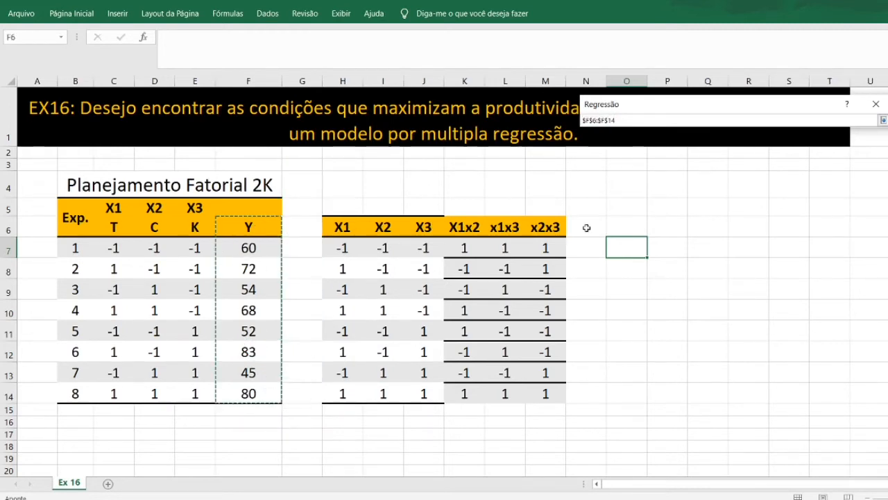
{"action": "left_click", "coordinate": [883, 120]}
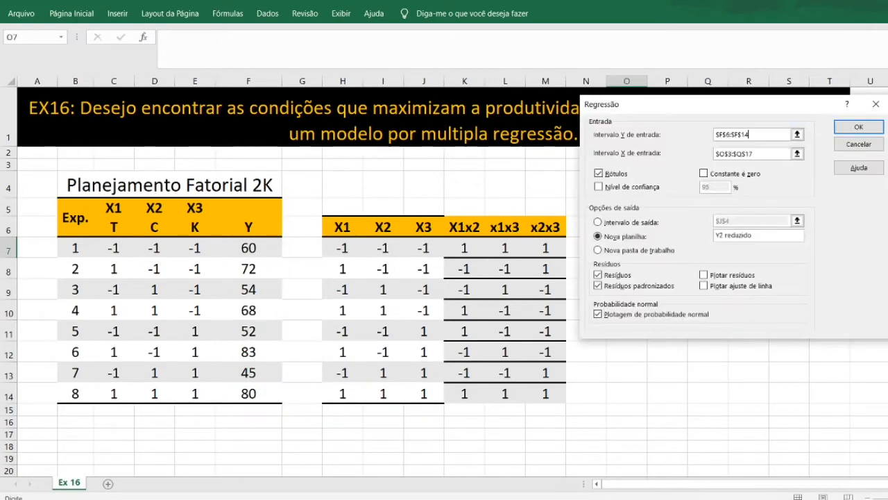
Set the X input range to $H$6:$M$14, name the new output worksheet Y COMPLETO and run the regression
{"action": "left_click", "coordinate": [798, 153]}
{"action": "left_click_drag", "start_coordinate": [343, 227], "coordinate": [542, 395]}
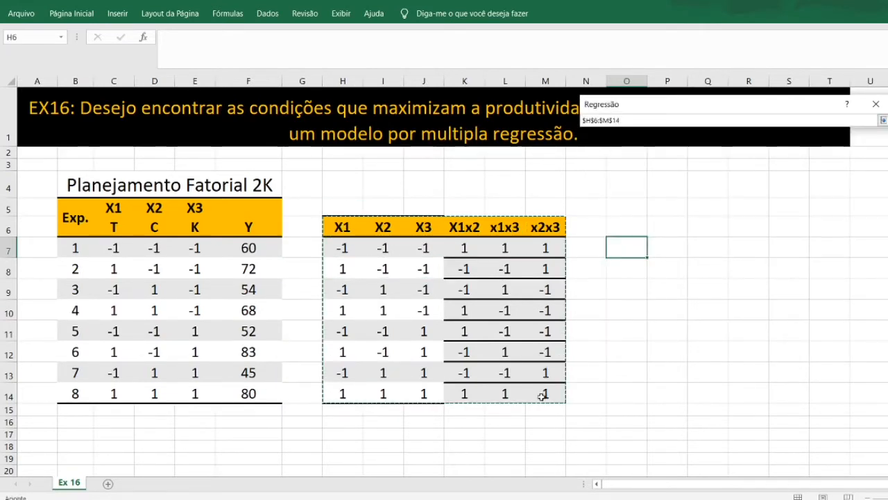
{"action": "left_click", "coordinate": [883, 121]}
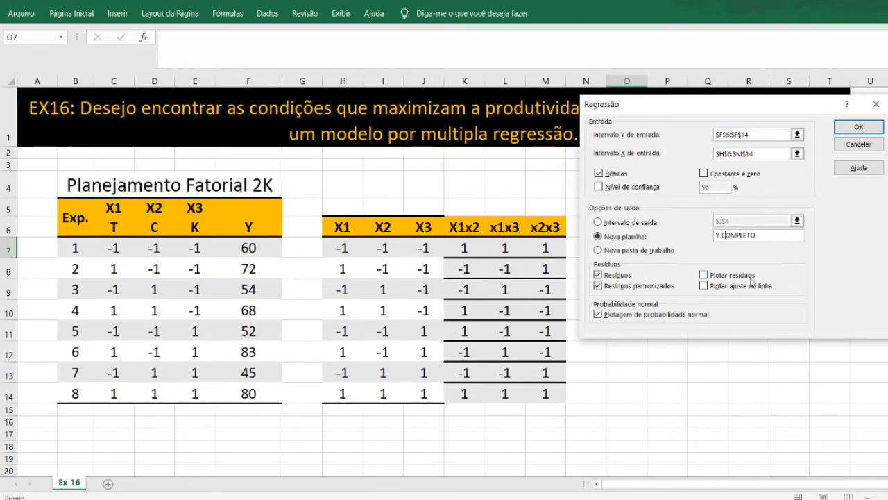
{"action": "left_click", "coordinate": [859, 127]}
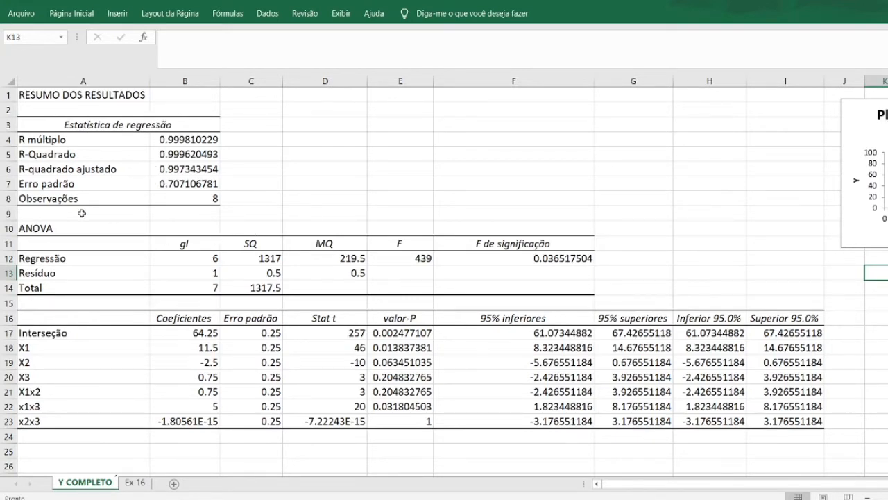
Examine the R-Quadrado value, the ANOVA degrees of freedom, the F value and the significance of F
{"action": "left_click", "coordinate": [187, 155]}
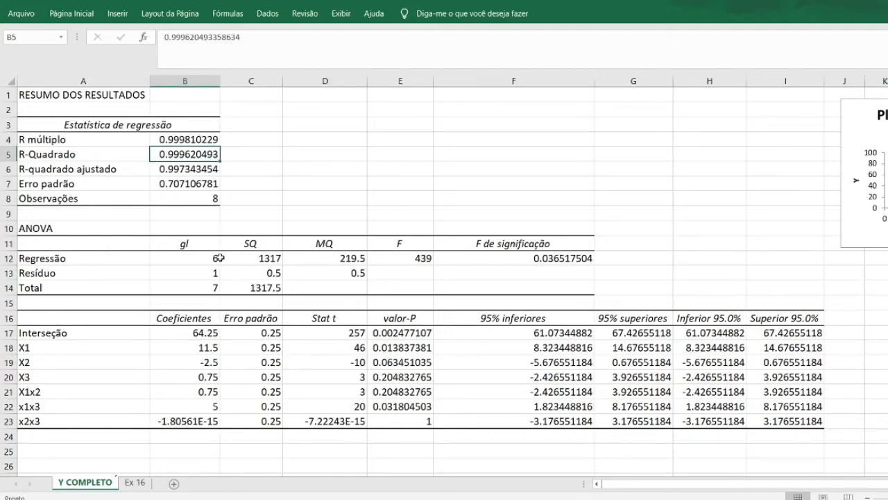
{"action": "left_click", "coordinate": [208, 259]}
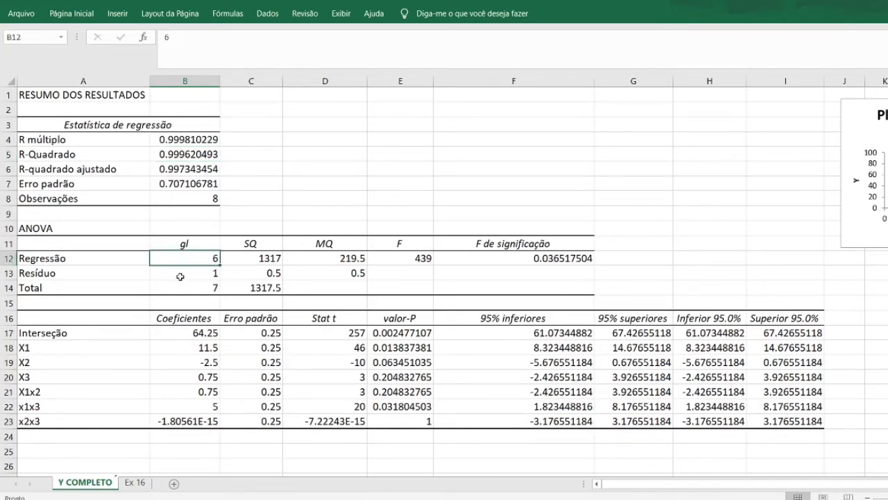
{"action": "left_click", "coordinate": [201, 274]}
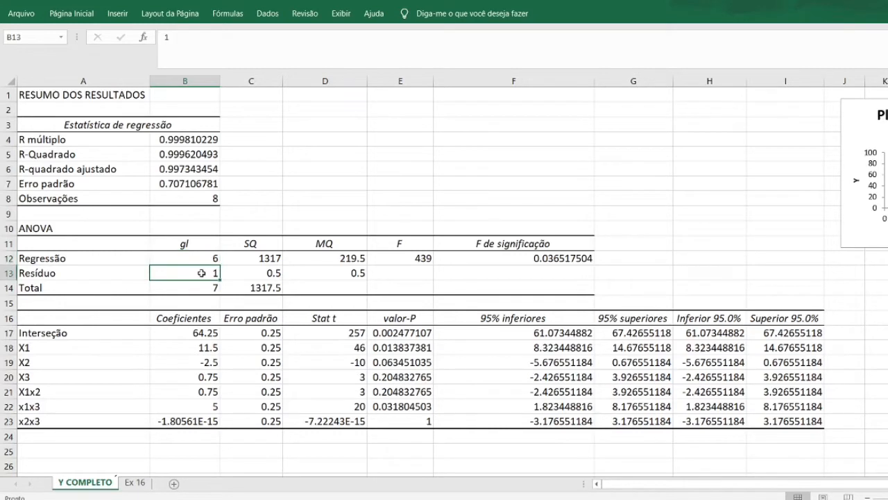
{"action": "left_click", "coordinate": [213, 288]}
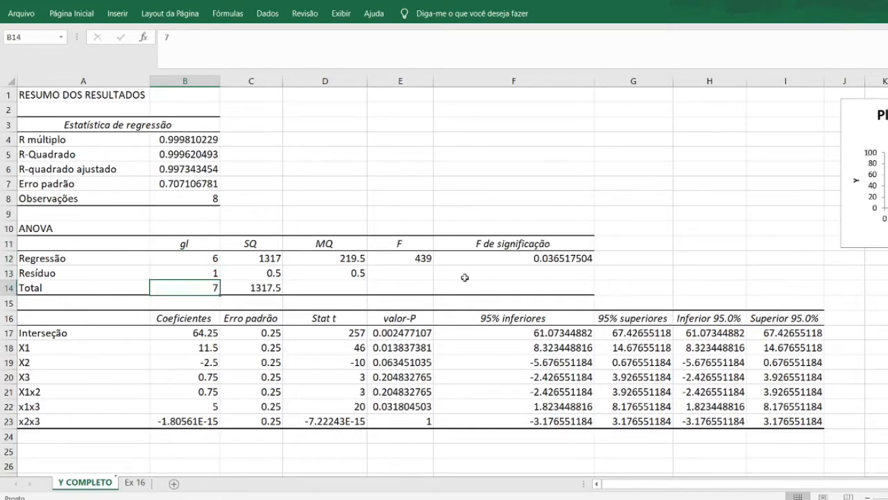
{"action": "left_click", "coordinate": [426, 258]}
{"action": "left_click", "coordinate": [543, 258]}
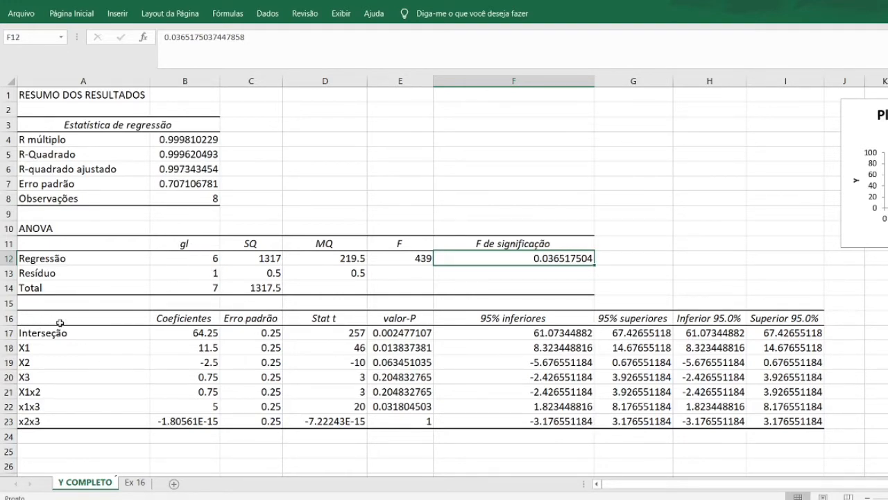
Colour the Interseção, X1 and x1x3 rows of the coefficient table red and review their coefficients and p-values
{"action": "left_click_drag", "start_coordinate": [29, 317], "coordinate": [421, 420]}
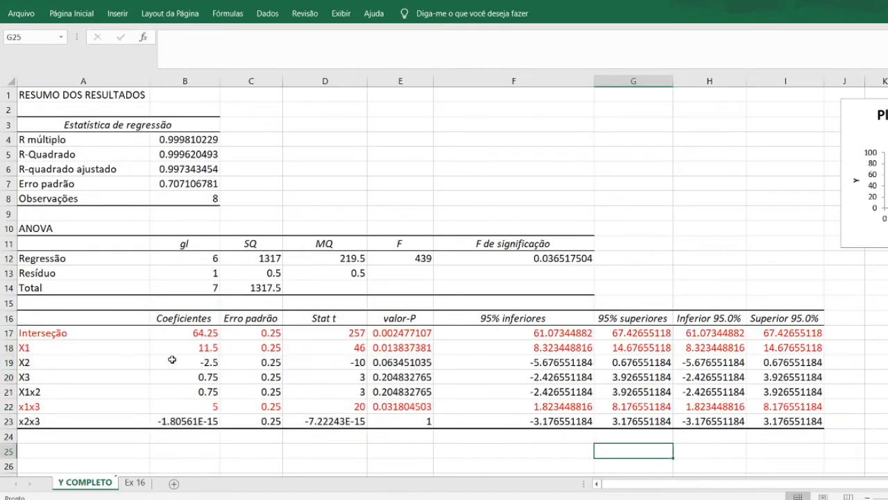
{"action": "left_click", "coordinate": [209, 334]}
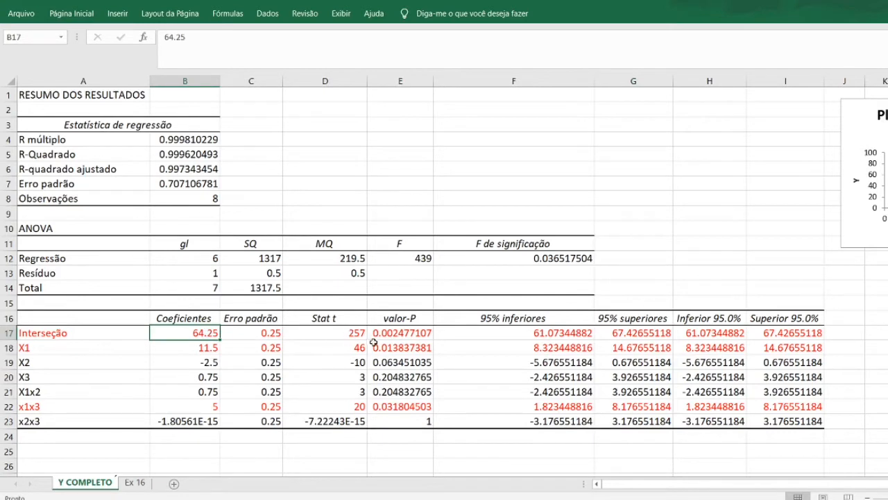
{"action": "left_click", "coordinate": [424, 333]}
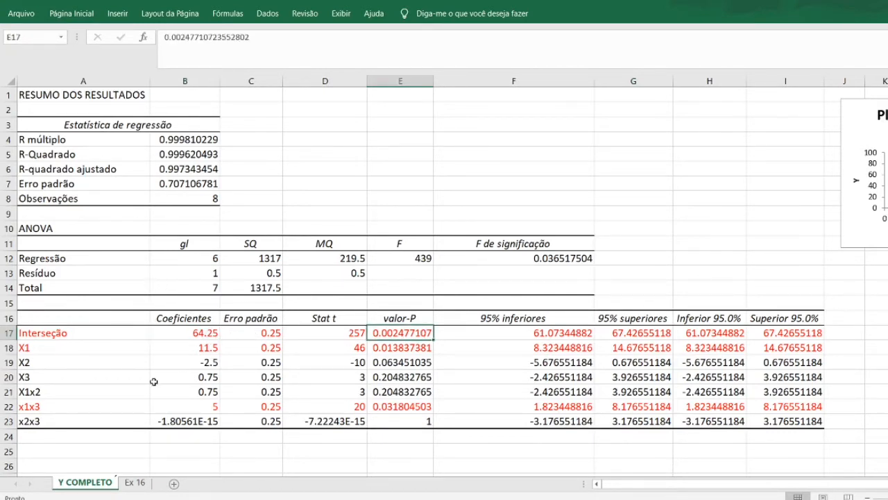
{"action": "left_click", "coordinate": [213, 349]}
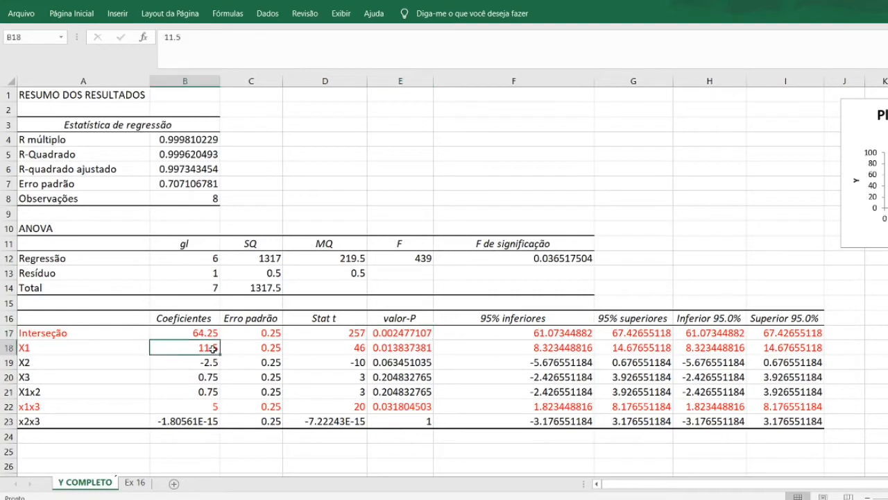
{"action": "left_click", "coordinate": [207, 406]}
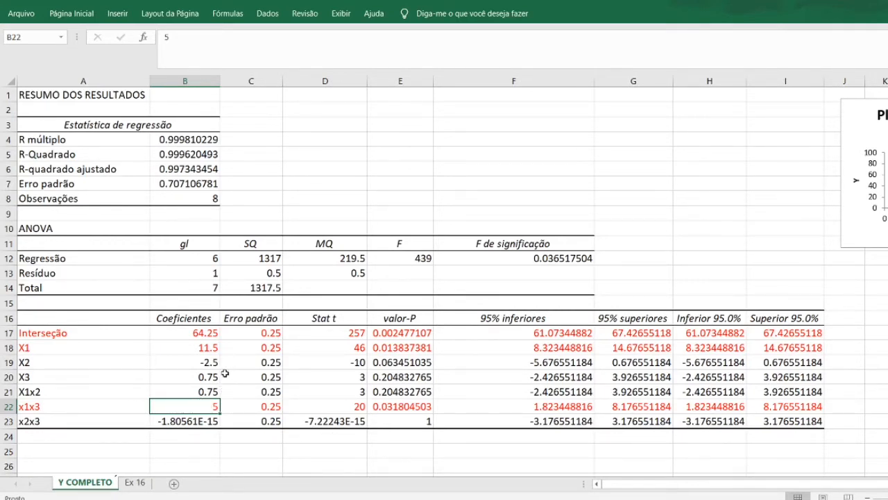
Examine the p-value of X2 and the rows of the uncoloured terms x2x3, X1x2, X3 and X2
{"action": "left_click", "coordinate": [417, 359]}
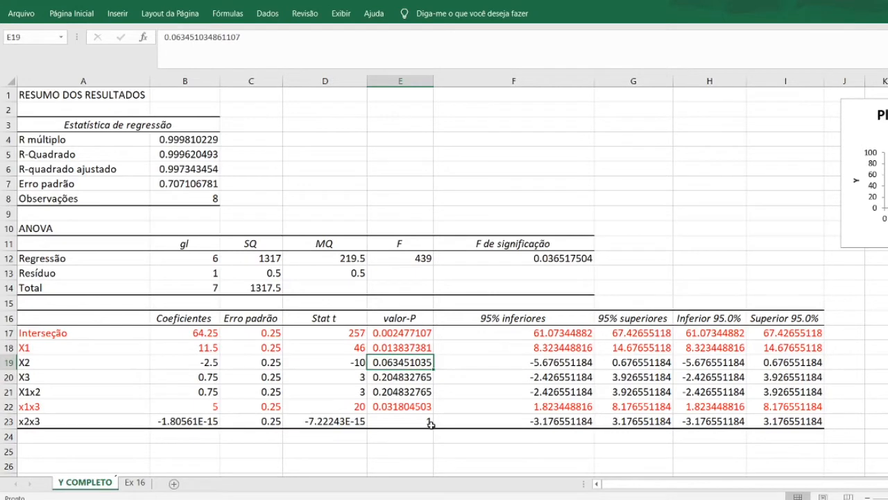
{"action": "left_click", "coordinate": [8, 422]}
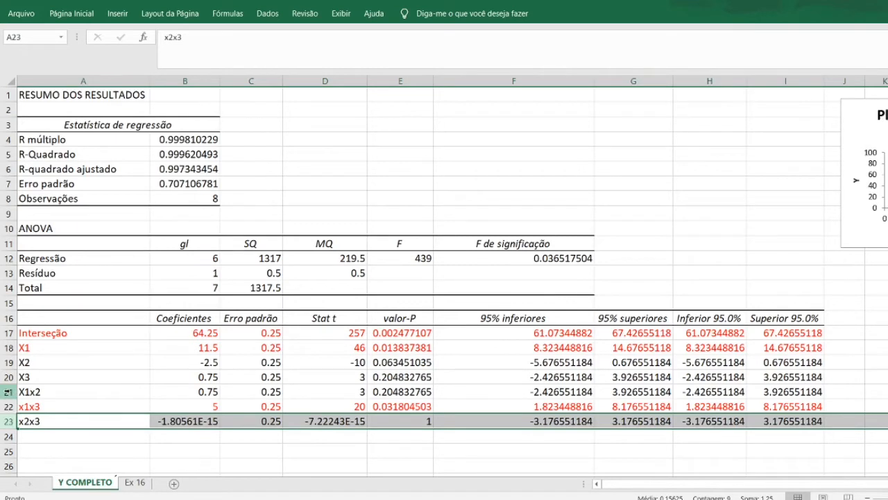
{"action": "left_click", "coordinate": [8, 393]}
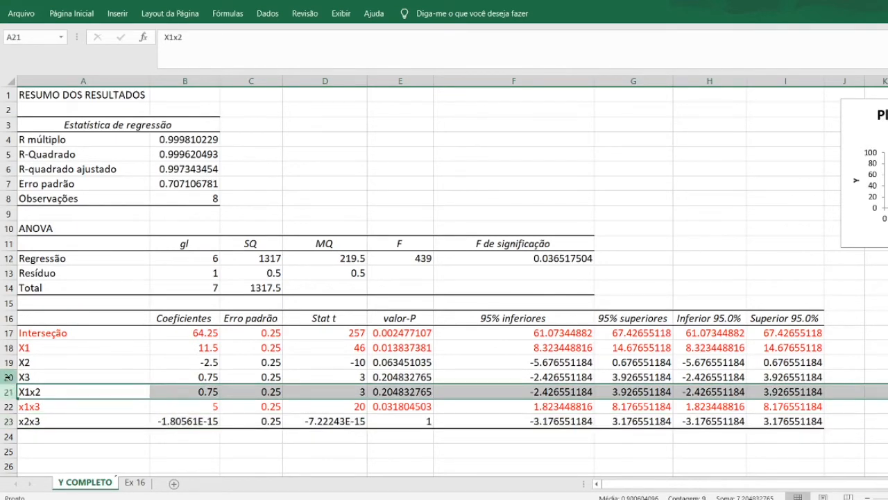
{"action": "left_click", "coordinate": [9, 376]}
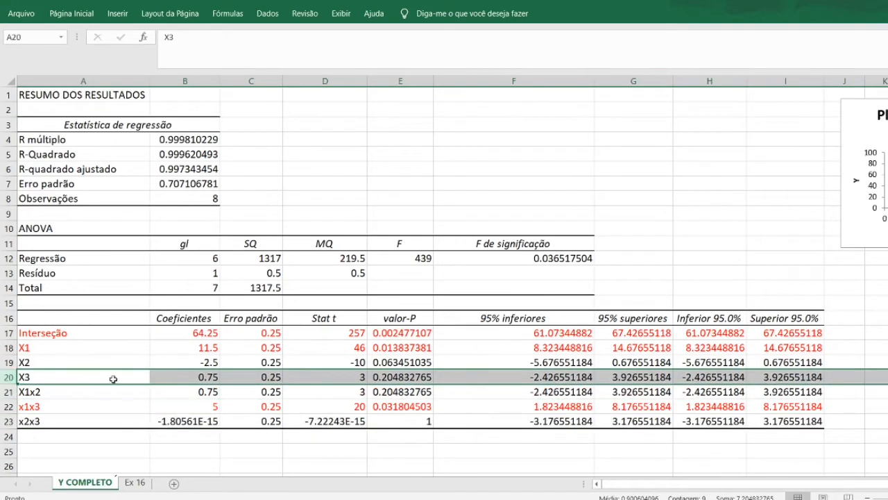
{"action": "left_click", "coordinate": [9, 362]}
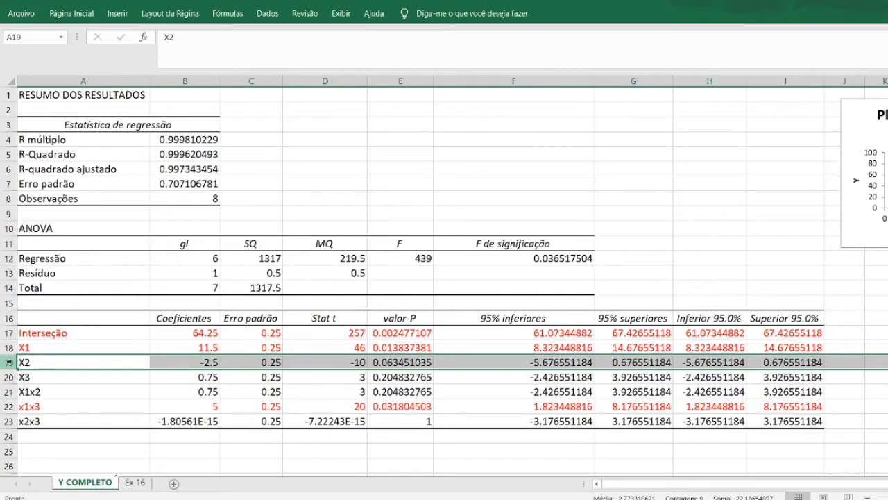
Start a new regression from the Ex 16 sheet with the X input range $H$6:$L$14, leaving out the x2x3 term
{"action": "left_click", "coordinate": [135, 482]}
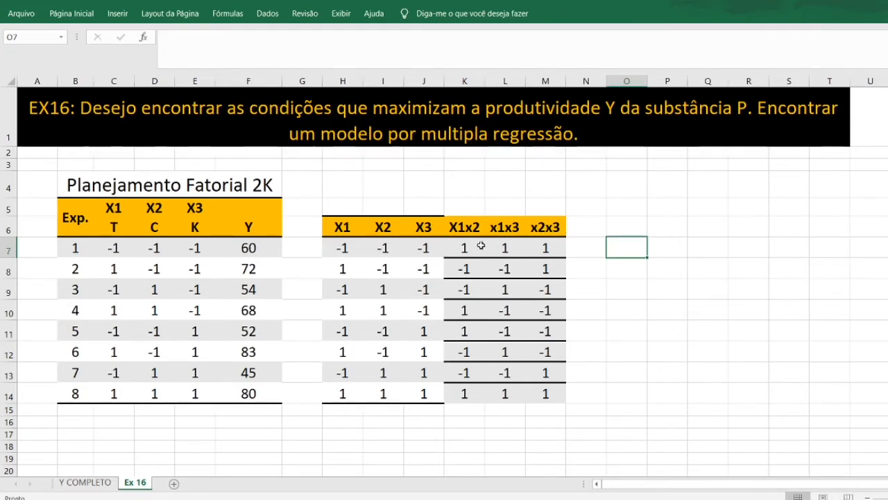
{"action": "left_click_drag", "start_coordinate": [341, 224], "coordinate": [486, 396]}
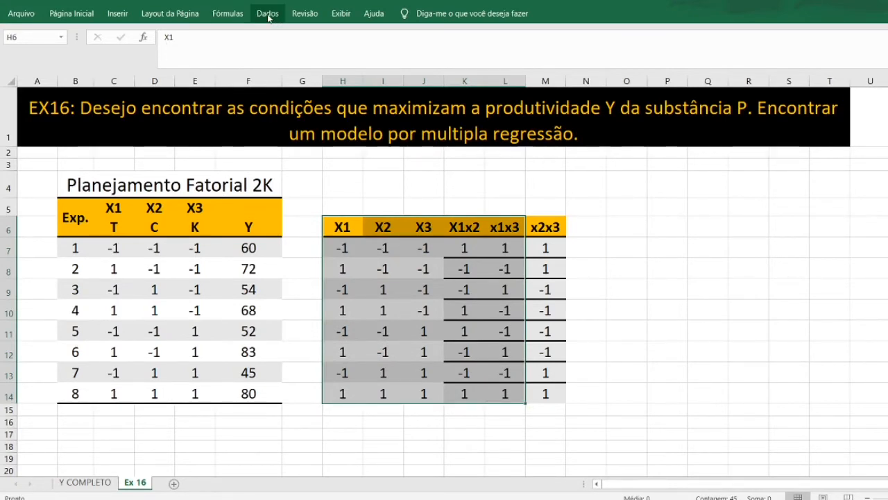
{"action": "left_click", "coordinate": [267, 13]}
{"action": "left_click", "coordinate": [846, 36]}
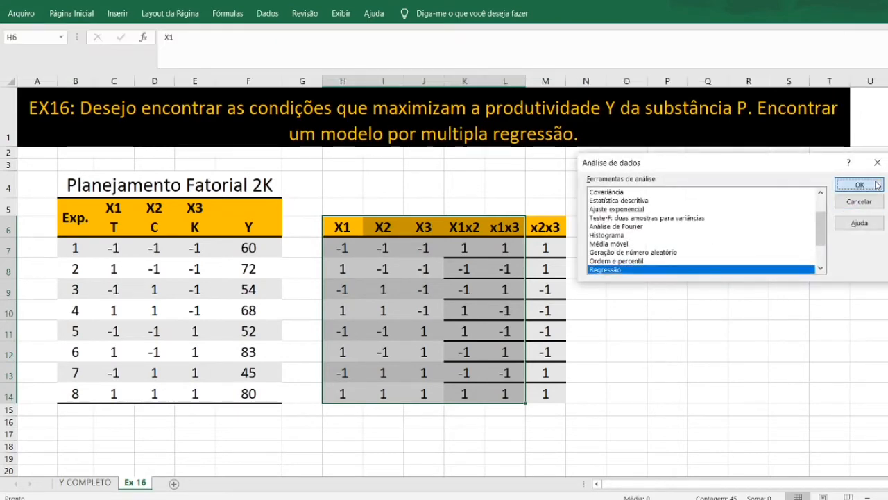
{"action": "left_click", "coordinate": [878, 185]}
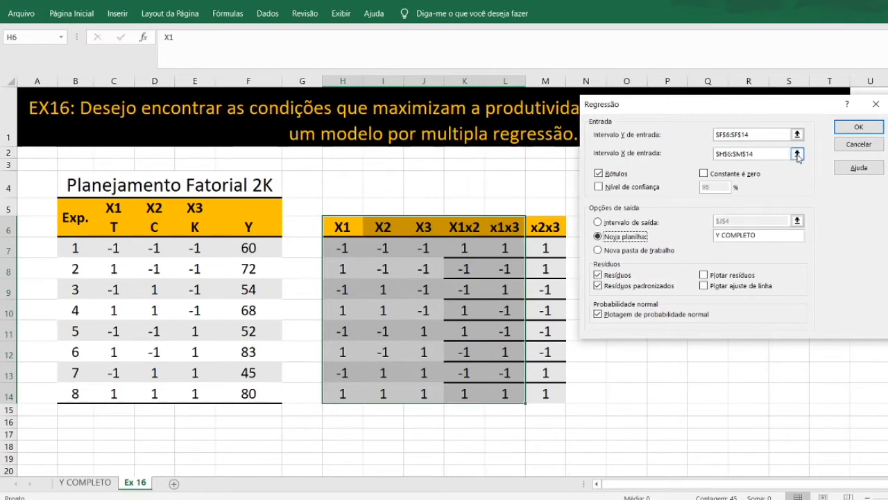
{"action": "left_click", "coordinate": [798, 154]}
{"action": "left_click_drag", "start_coordinate": [341, 227], "coordinate": [503, 397]}
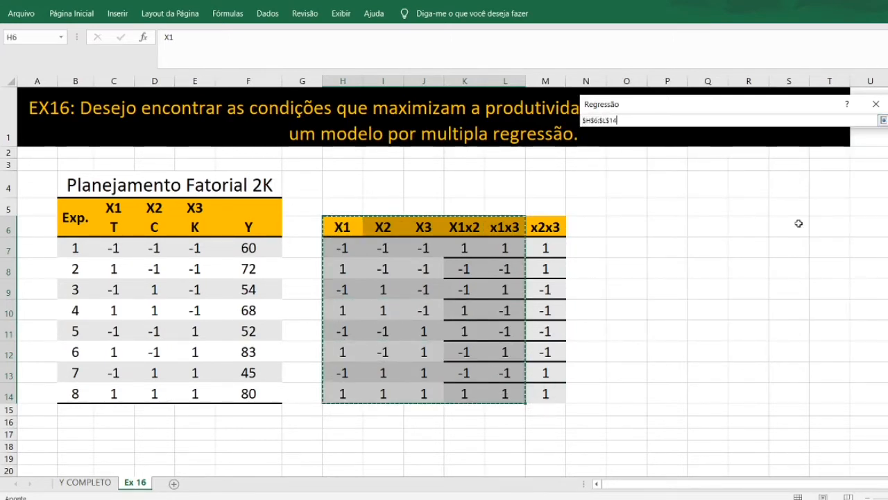
{"action": "left_click", "coordinate": [883, 120]}
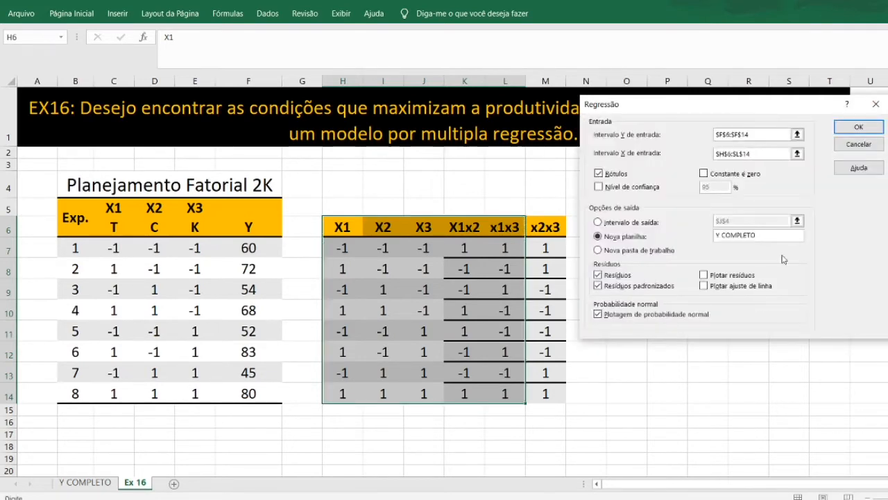
Name the new output worksheet Y REDUZIDO1 and run the regression
{"action": "key", "text": "BackSpace"}
{"action": "key", "text": "BackSpace"}
{"action": "key", "text": "BackSpace"}
{"action": "key", "text": "BackSpace"}
{"action": "key", "text": "BackSpace"}
{"action": "type", "text": "RE"}
{"action": "left_click", "coordinate": [856, 129]}
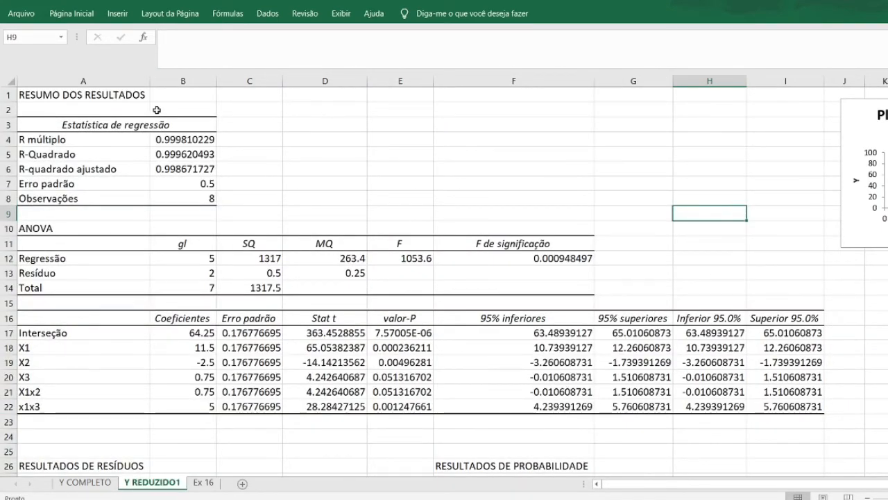
Examine the R-Quadrado value, the p-value column and the X2, X3 and X1x2 rows of the reduced model
{"action": "left_click", "coordinate": [184, 157]}
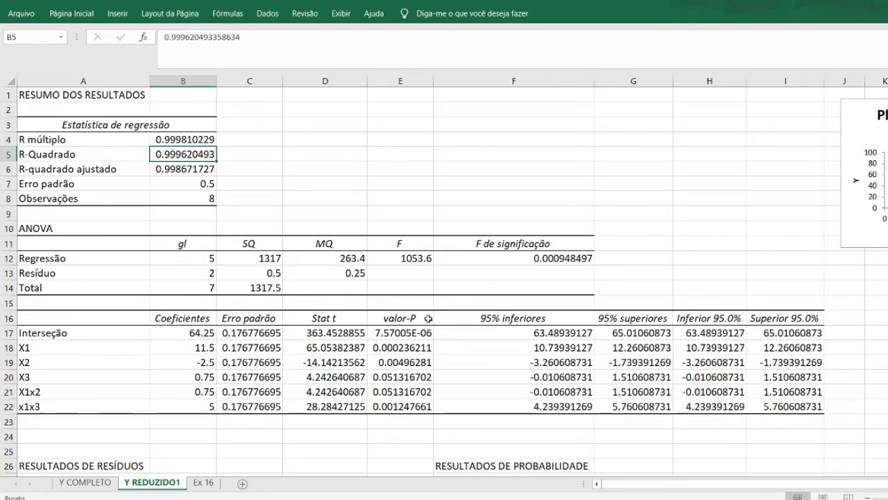
{"action": "left_click_drag", "start_coordinate": [423, 333], "coordinate": [429, 401]}
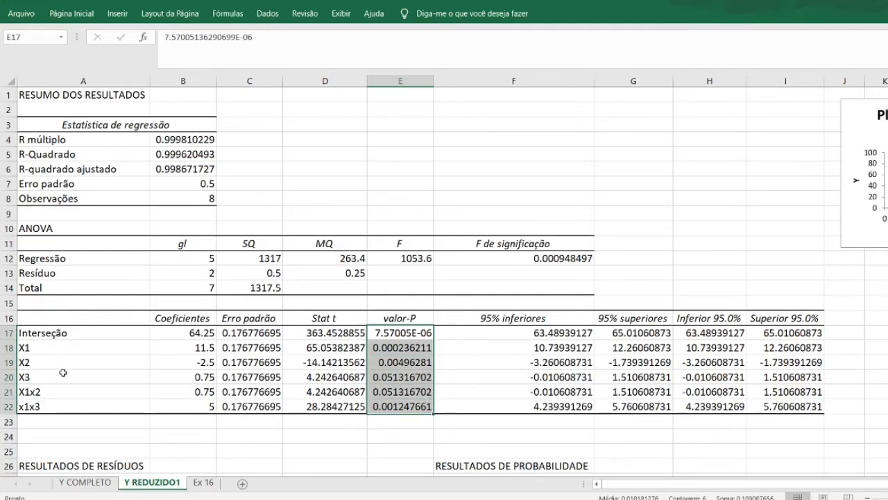
{"action": "left_click", "coordinate": [8, 361]}
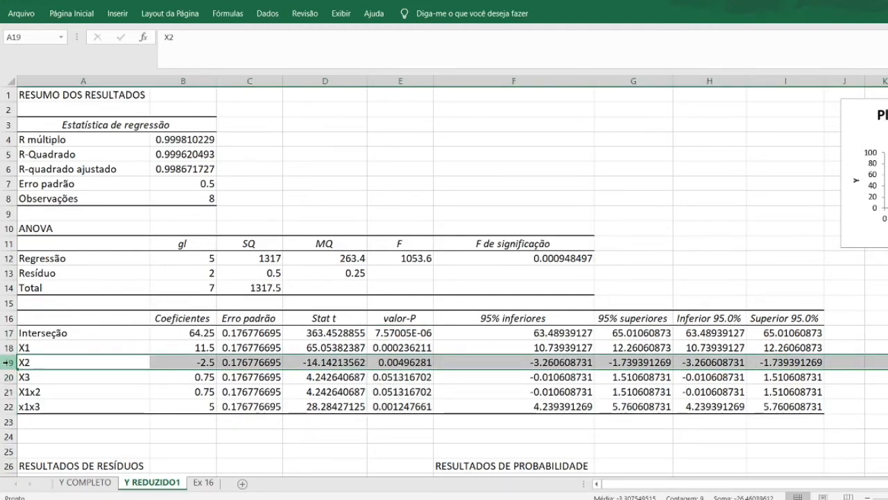
{"action": "left_click", "coordinate": [409, 362]}
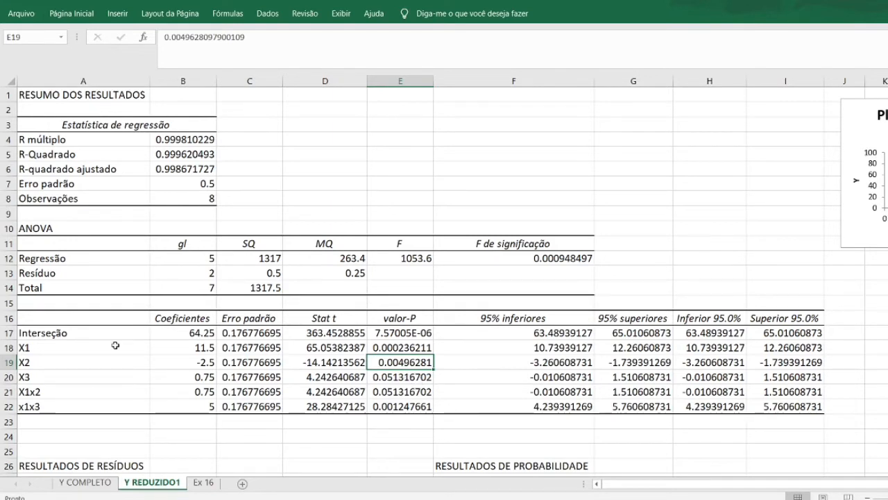
{"action": "left_click", "coordinate": [9, 377]}
{"action": "left_click_drag", "start_coordinate": [13, 378], "coordinate": [8, 392]}
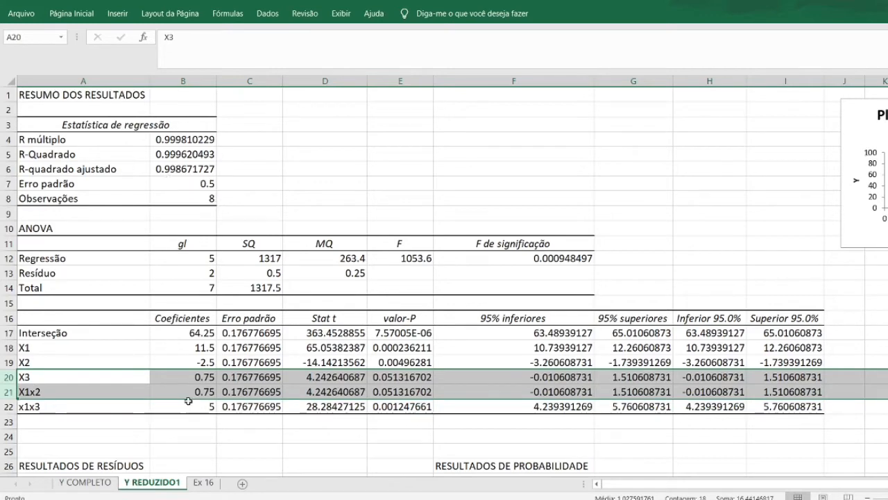
On the Ex 16 sheet, replace the formulas in the factor and interaction table H6:M14 with their values
{"action": "left_click", "coordinate": [213, 484]}
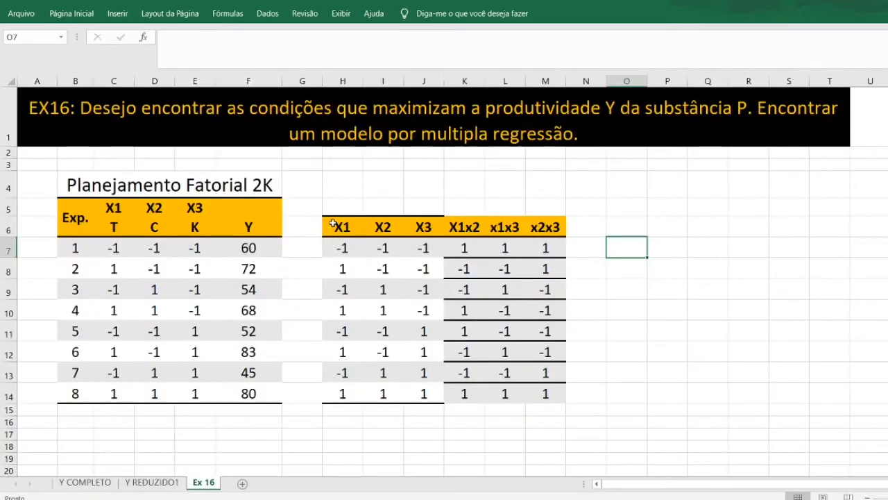
{"action": "left_click_drag", "start_coordinate": [336, 226], "coordinate": [549, 395]}
{"action": "key", "text": "ctrl+c"}
{"action": "left_click", "coordinate": [71, 18]}
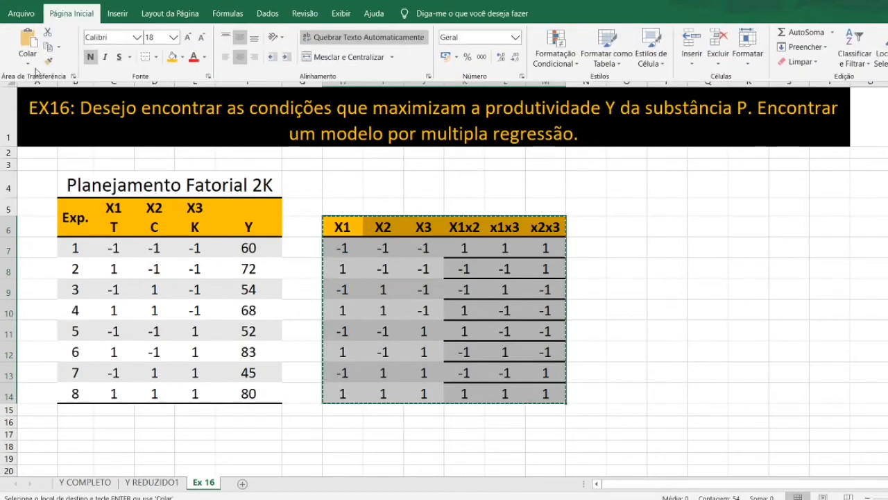
{"action": "left_click", "coordinate": [29, 63]}
{"action": "left_click", "coordinate": [65, 148]}
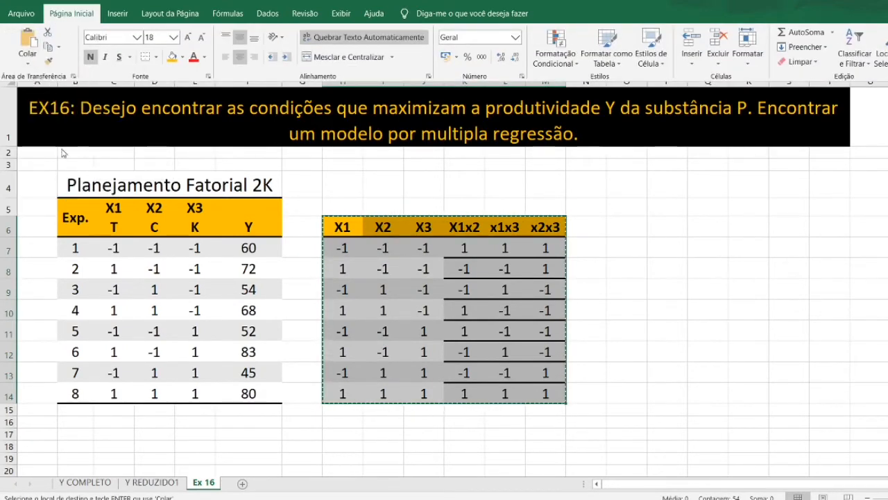
{"action": "left_click", "coordinate": [489, 287]}
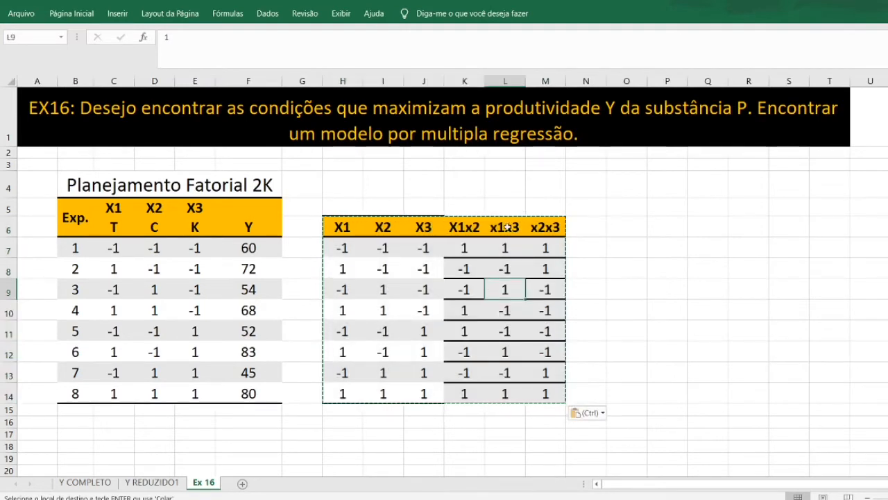
Delete the X3 and X1x2 columns of the factor table, shifting the remaining cells left
{"action": "left_click", "coordinate": [423, 225]}
{"action": "left_click_drag", "start_coordinate": [423, 225], "coordinate": [463, 394]}
{"action": "right_click", "coordinate": [463, 396]}
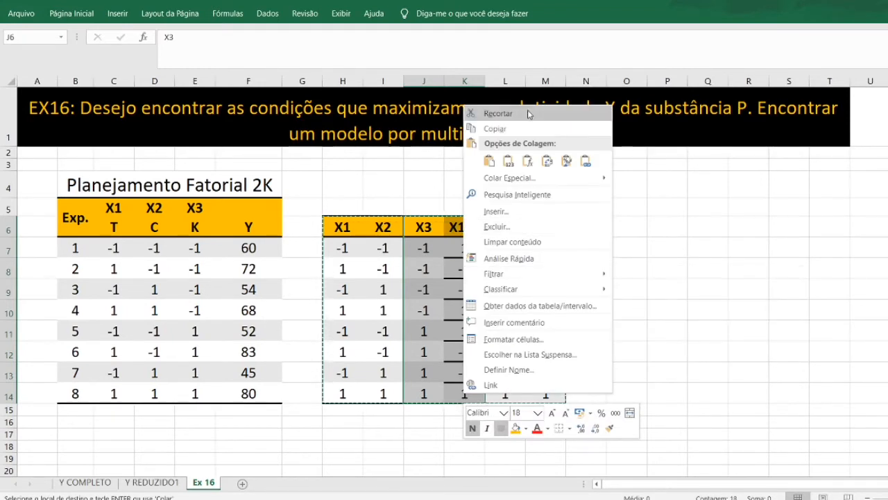
{"action": "left_click", "coordinate": [512, 230]}
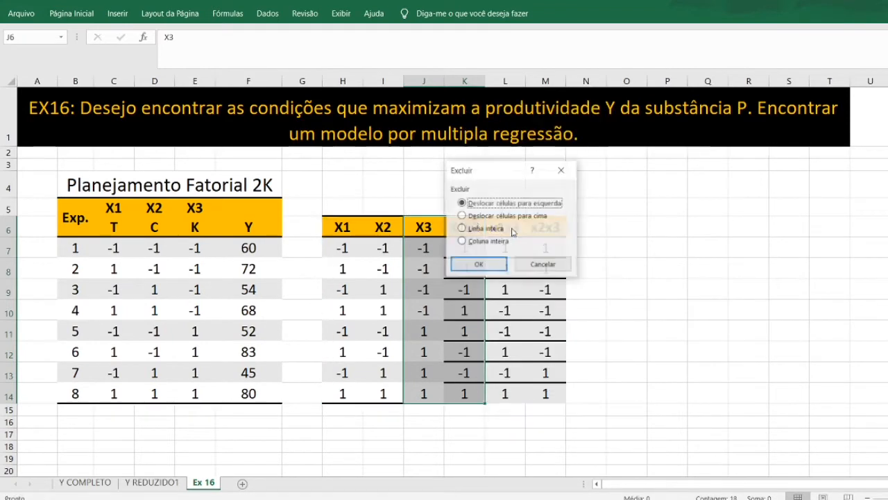
{"action": "left_click", "coordinate": [489, 263]}
Delete the x2x3 column of the factor table, leaving only the X1, X2 and x1x3 terms
{"action": "left_click_drag", "start_coordinate": [471, 228], "coordinate": [463, 404]}
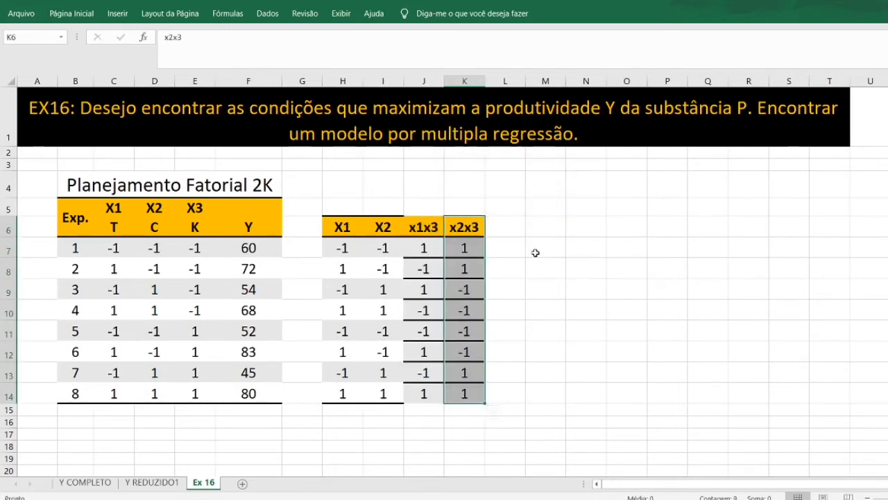
{"action": "right_click", "coordinate": [471, 315]}
{"action": "left_click", "coordinate": [521, 151]}
{"action": "left_click", "coordinate": [478, 181]}
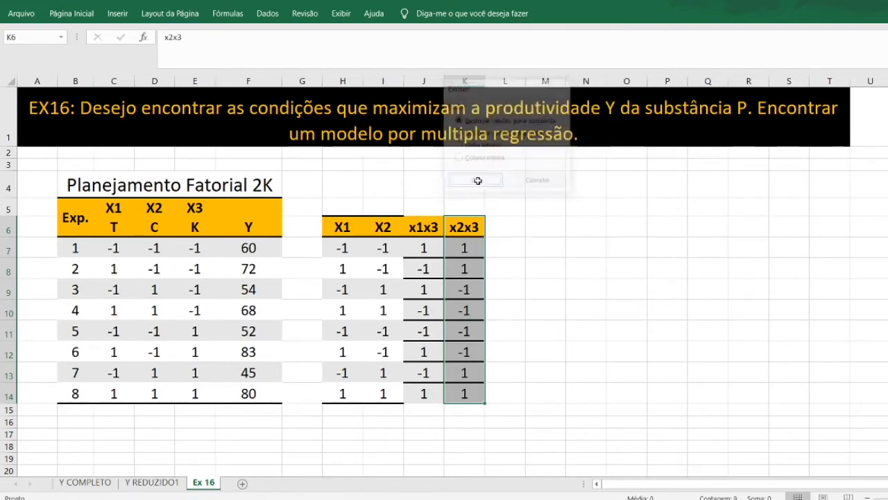
{"action": "left_click", "coordinate": [554, 292]}
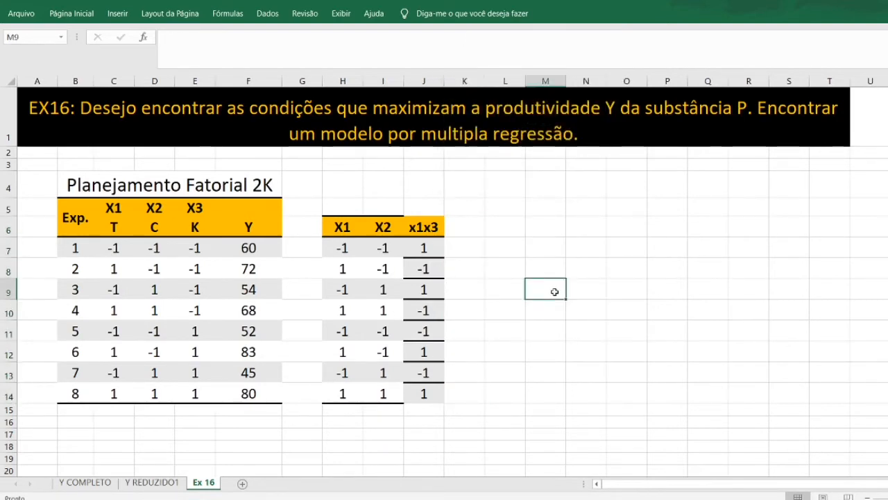
Run a regression with the X input range $H$6:$J$14 and output to a new worksheet named Y REDUZIDO2
{"action": "left_click", "coordinate": [267, 14]}
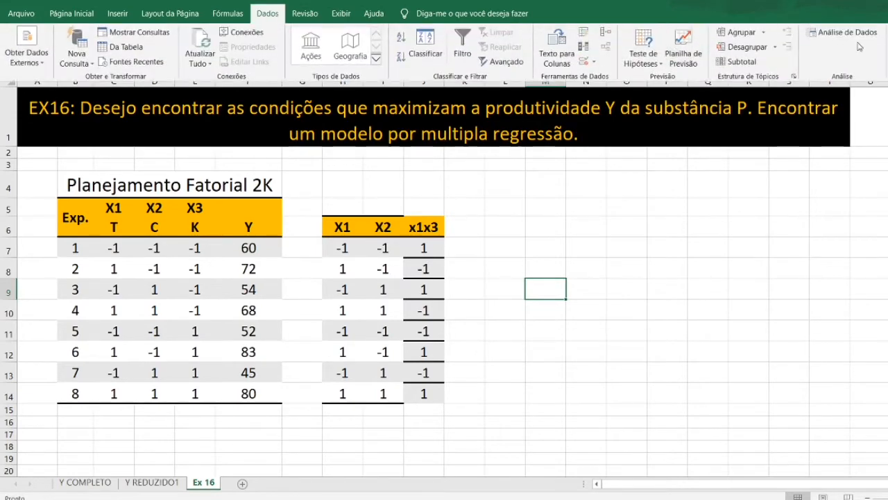
{"action": "left_click", "coordinate": [833, 30]}
{"action": "left_click", "coordinate": [859, 184]}
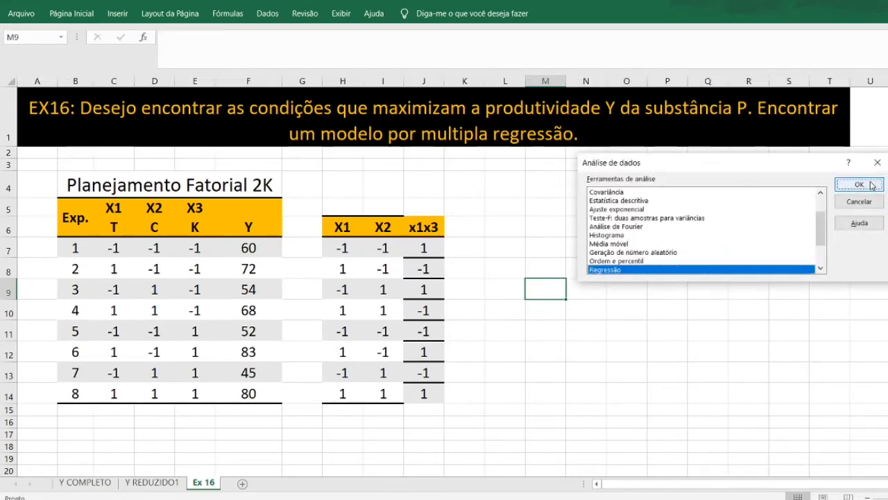
{"action": "left_click", "coordinate": [798, 153]}
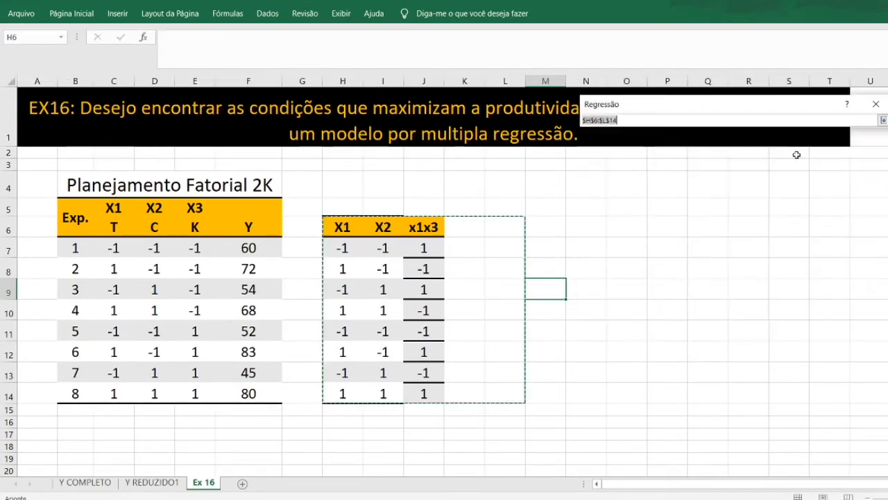
{"action": "left_click_drag", "start_coordinate": [342, 232], "coordinate": [424, 395]}
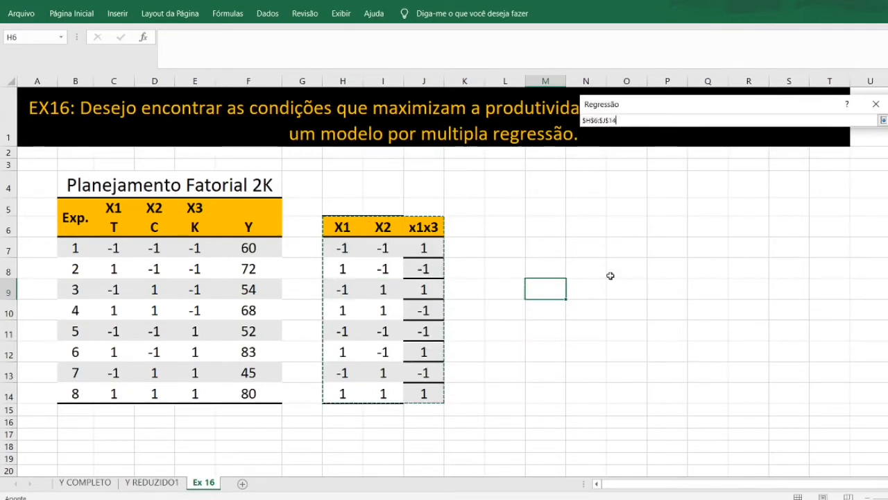
{"action": "left_click", "coordinate": [883, 120]}
{"action": "left_click", "coordinate": [772, 235]}
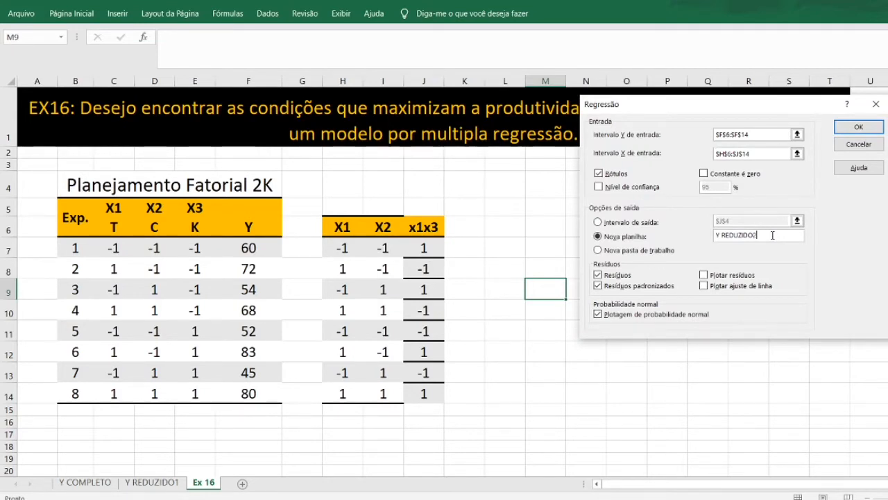
{"action": "left_click", "coordinate": [862, 128]}
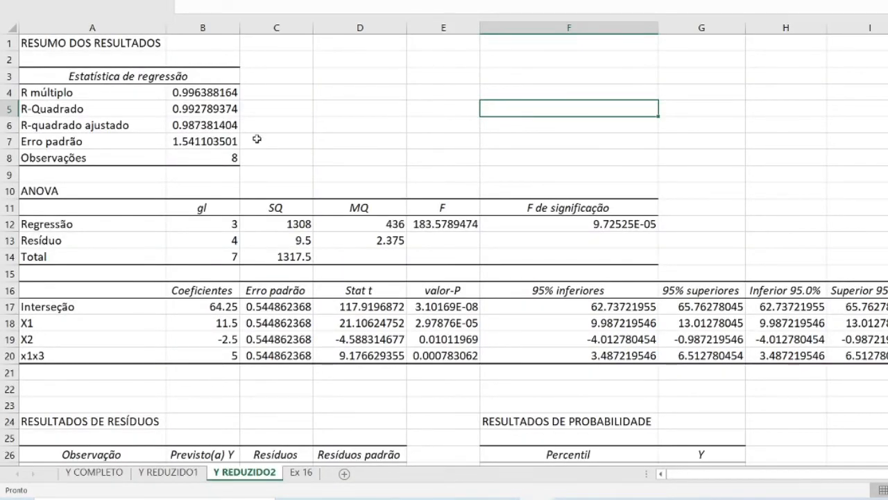
Examine the R-Quadrado value and the p-values of x1x3, X2, X1 and Interseção in the Y REDUZIDO2 results
{"action": "left_click", "coordinate": [203, 109]}
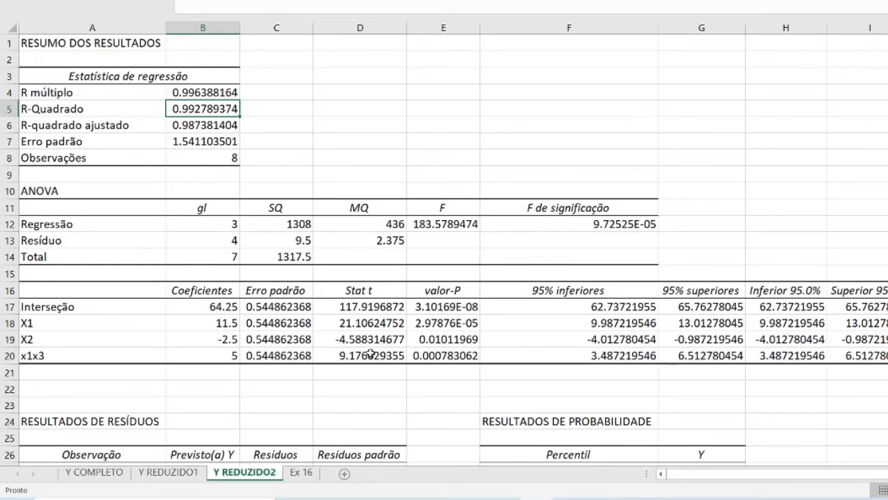
{"action": "left_click", "coordinate": [453, 351]}
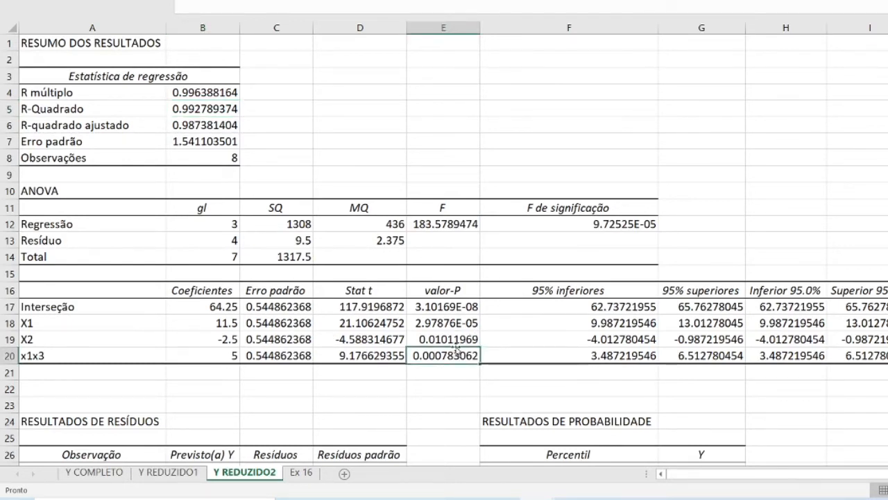
{"action": "left_click", "coordinate": [452, 339]}
{"action": "left_click", "coordinate": [457, 322]}
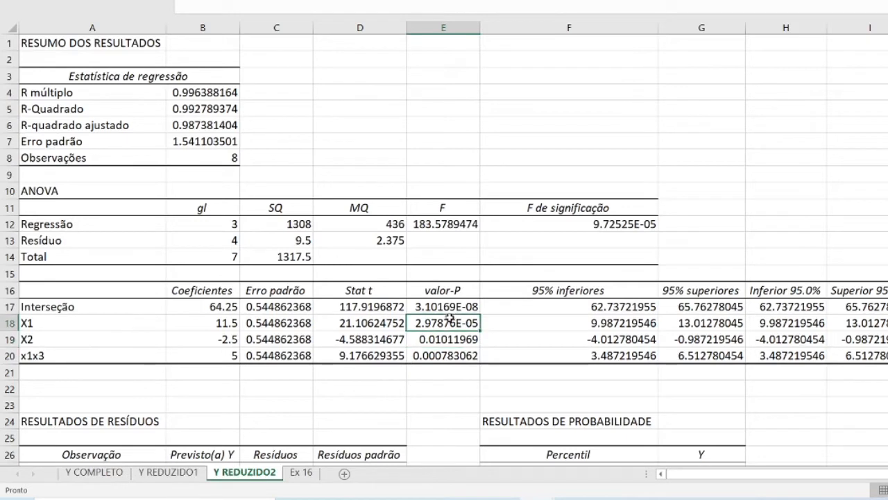
{"action": "left_click", "coordinate": [470, 305]}
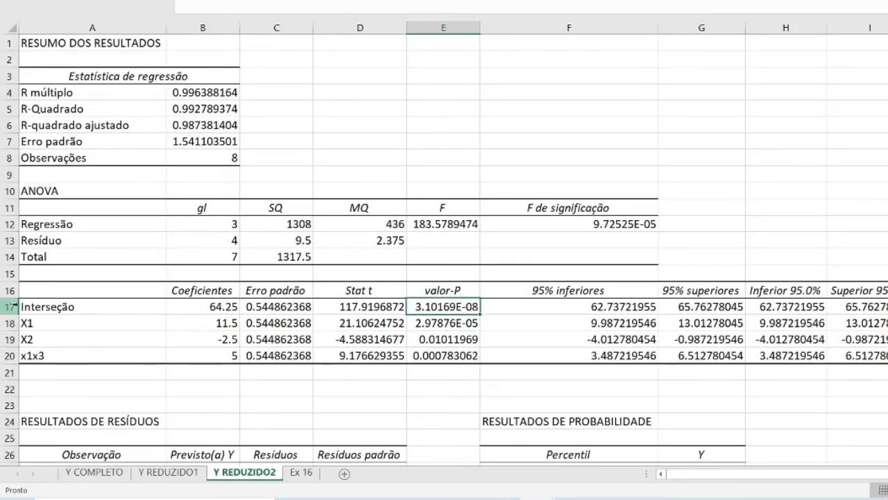
Examine the final model's terms in the coefficient table: Interseção, X1, X2 and x1x3, each with its coefficient
{"action": "left_click", "coordinate": [11, 290]}
{"action": "left_click_drag", "start_coordinate": [63, 306], "coordinate": [57, 353]}
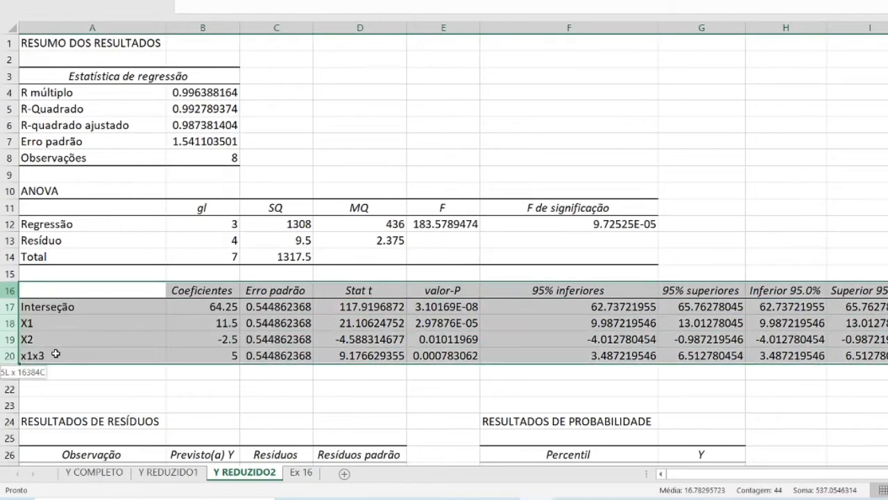
{"action": "left_click", "coordinate": [124, 312]}
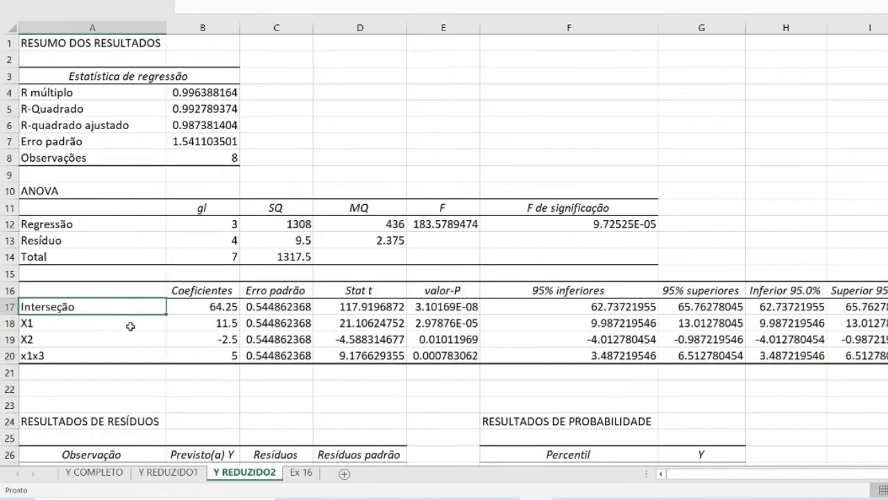
{"action": "left_click", "coordinate": [225, 323]}
{"action": "left_click", "coordinate": [136, 329]}
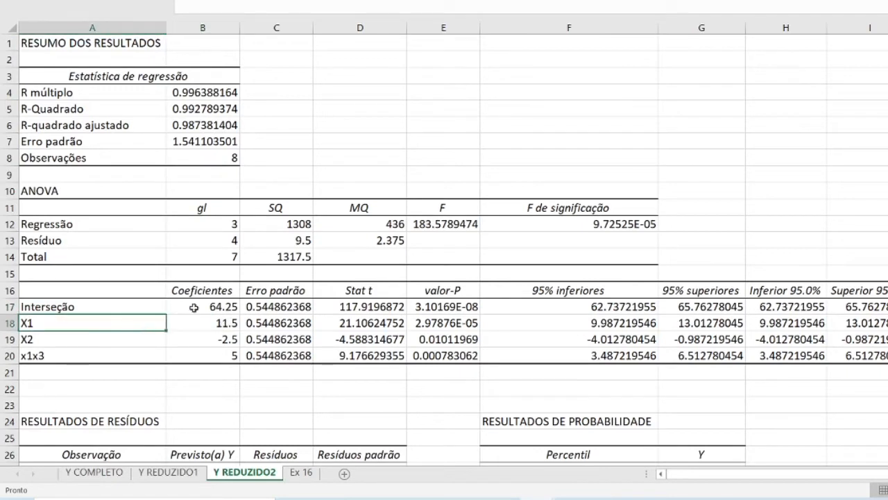
{"action": "left_click", "coordinate": [222, 338]}
{"action": "left_click", "coordinate": [149, 340]}
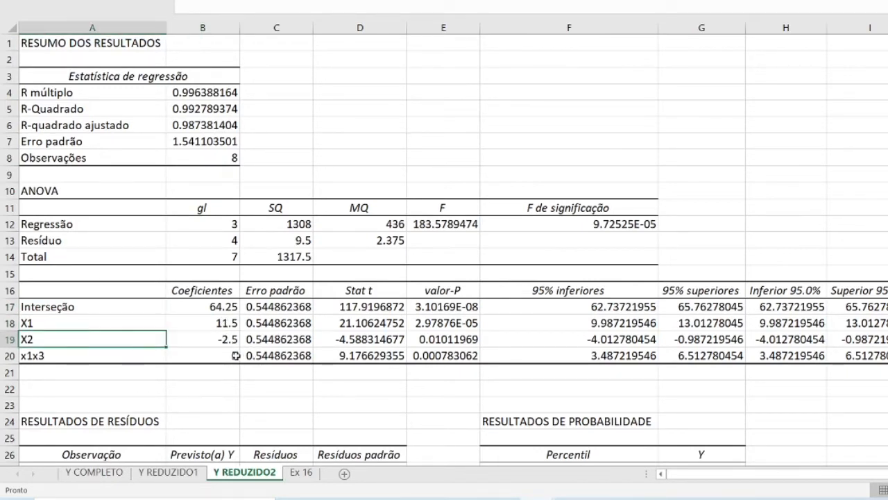
{"action": "left_click", "coordinate": [233, 356]}
{"action": "left_click", "coordinate": [139, 353]}
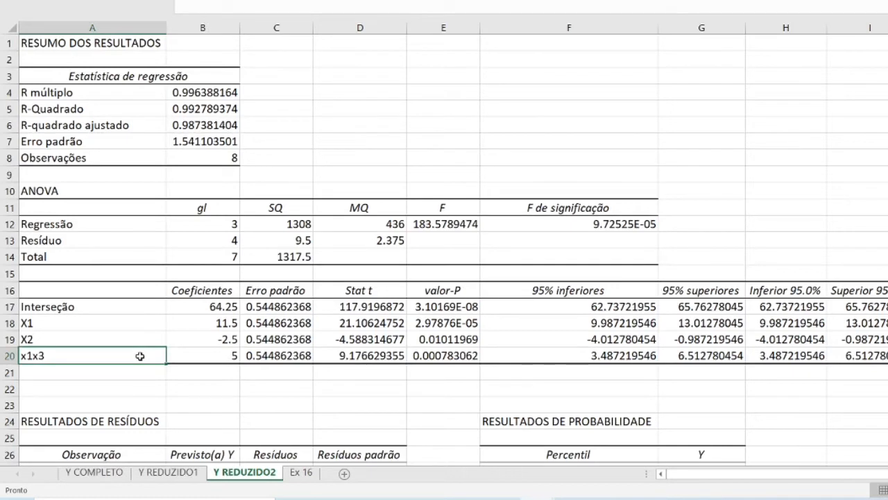
{"action": "left_click", "coordinate": [224, 352]}
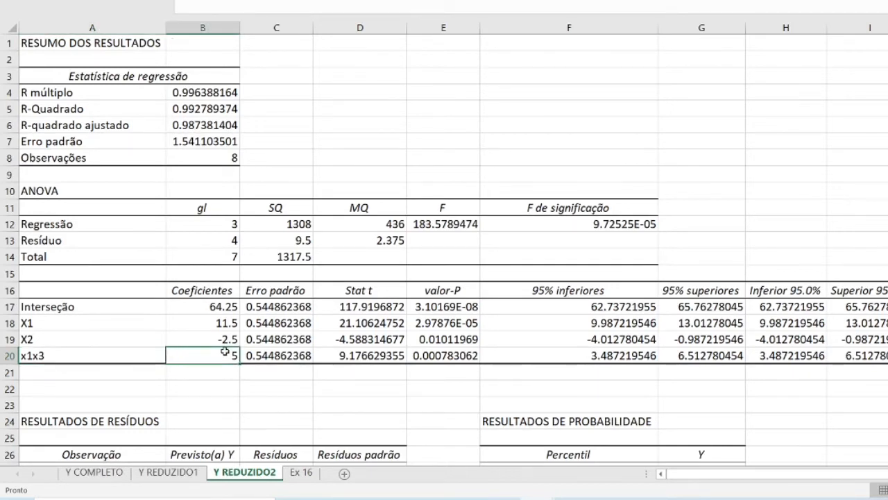
Compare the coefficients of X1, X2 and x1x3 with the Interseção coefficient to interpret each term's effect on Y
{"action": "left_click", "coordinate": [46, 324]}
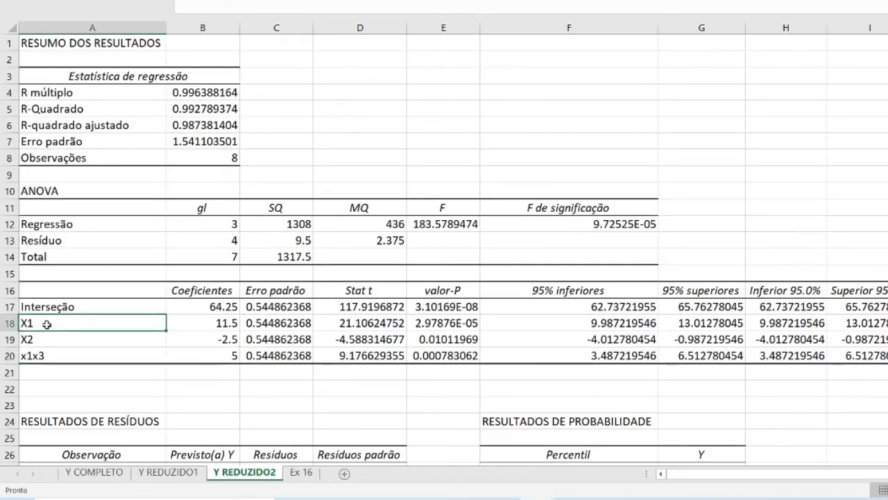
{"action": "left_click", "coordinate": [235, 323]}
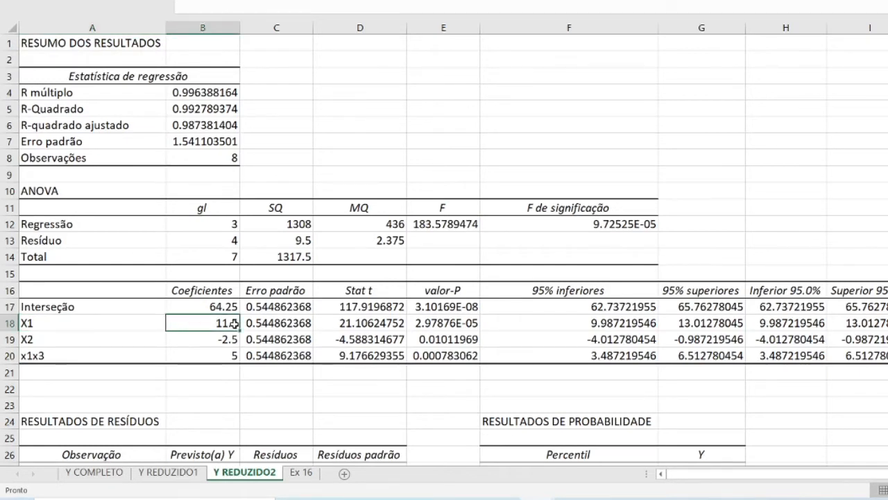
{"action": "left_click", "coordinate": [129, 323]}
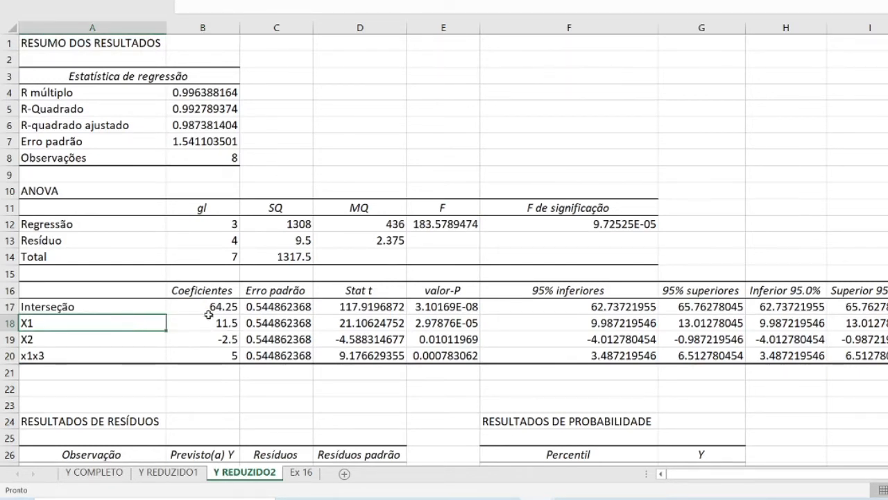
{"action": "left_click", "coordinate": [226, 308]}
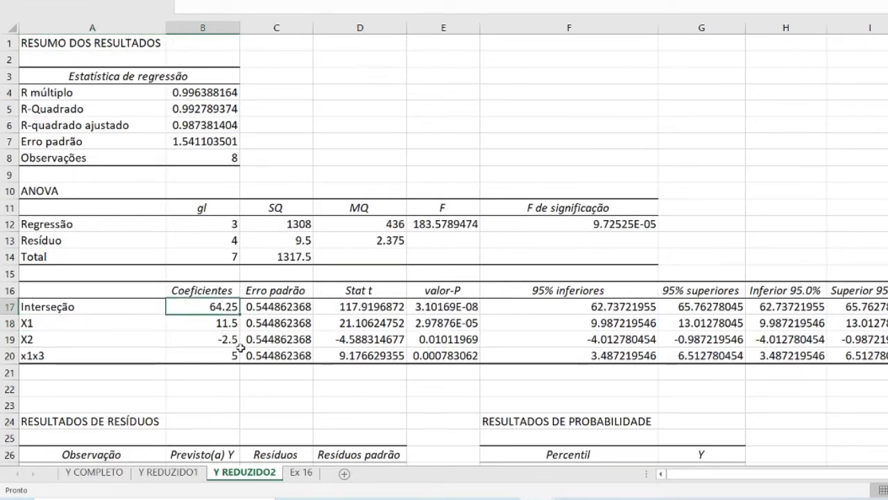
{"action": "left_click", "coordinate": [222, 339]}
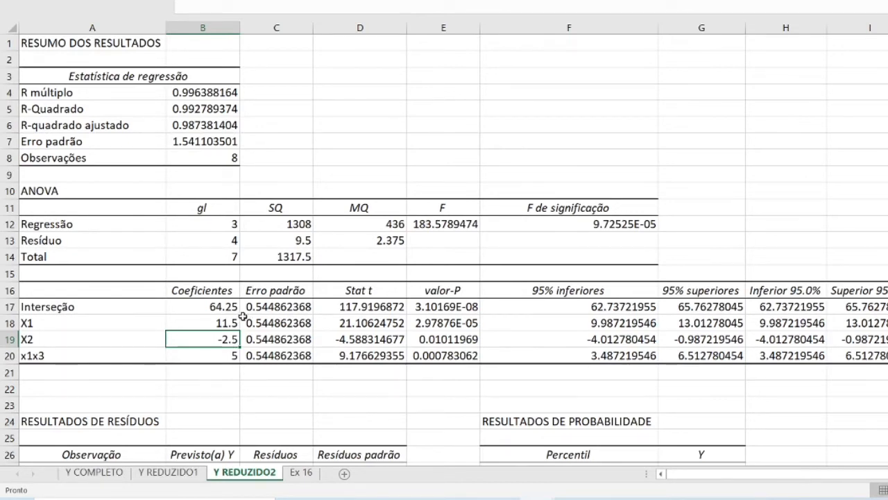
{"action": "left_click", "coordinate": [70, 355]}
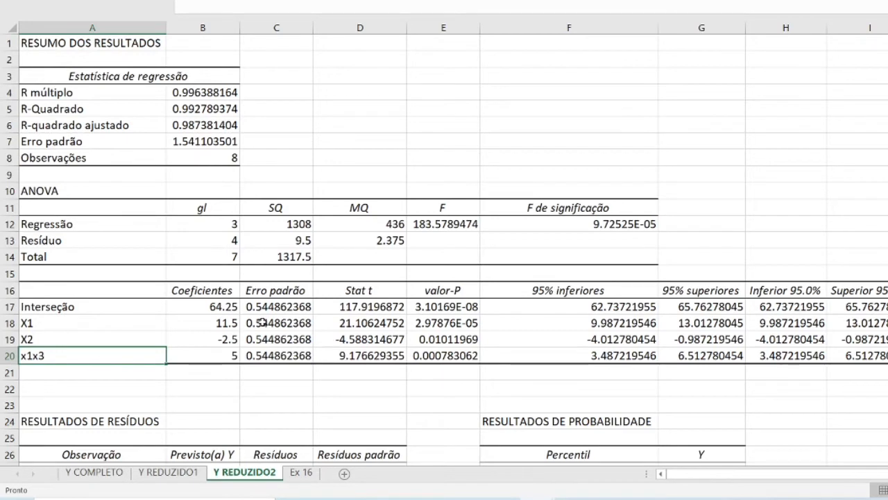
{"action": "left_click", "coordinate": [233, 322]}
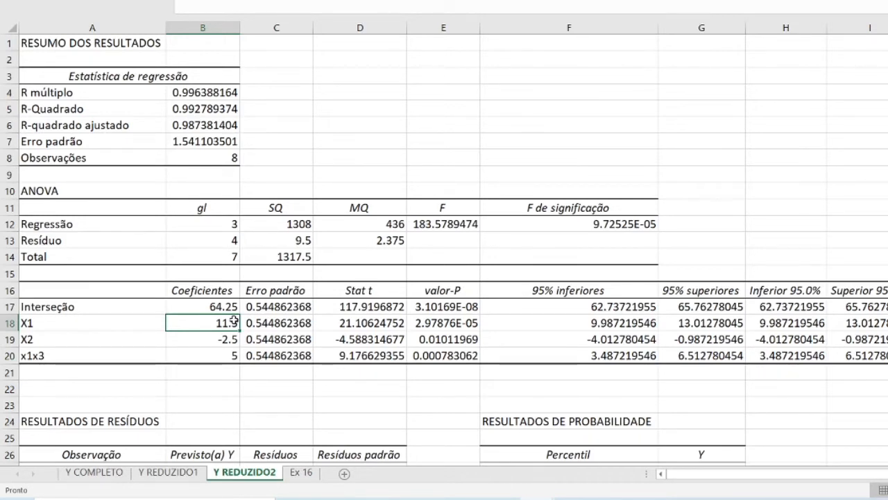
{"action": "left_click", "coordinate": [232, 354]}
{"action": "left_click", "coordinate": [221, 306]}
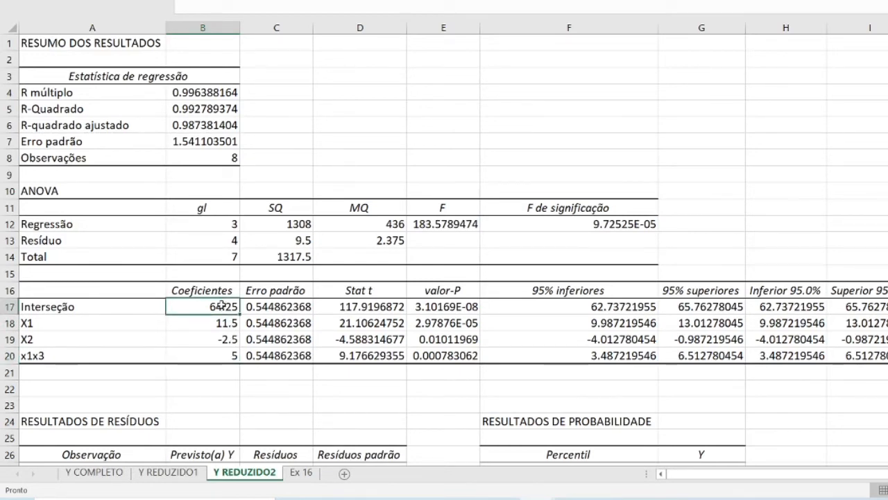
Examine the residual and probability result tables below the coefficients in Y REDUZIDO2
{"action": "left_click", "coordinate": [310, 387]}
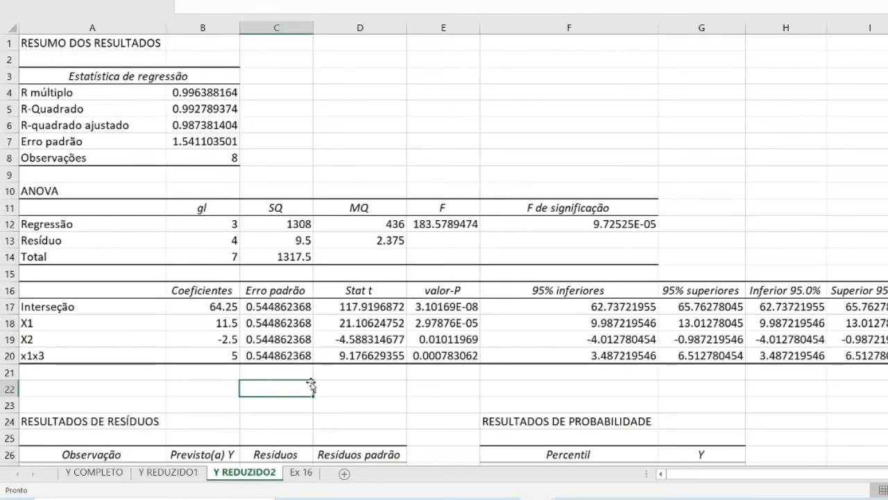
{"action": "key", "text": "Down"}
{"action": "key", "text": "Down"}
{"action": "key", "text": "Down"}
{"action": "key", "text": "Down"}
{"action": "key", "text": "Down"}
{"action": "key", "text": "Down"}
{"action": "key", "text": "Down"}
{"action": "key", "text": "Down"}
{"action": "key", "text": "Down"}
{"action": "key", "text": "Down"}
{"action": "key", "text": "Down"}
{"action": "key", "text": "Down"}
{"action": "key", "text": "Down"}
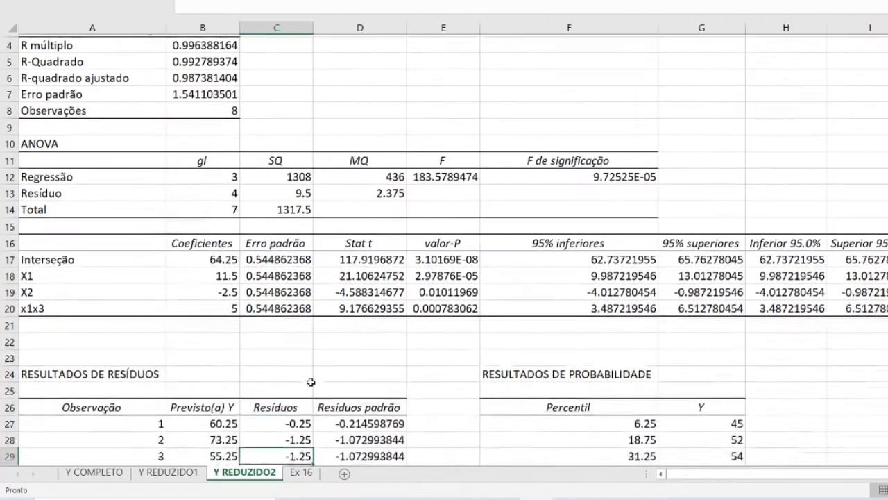
{"action": "key", "text": "Down"}
{"action": "key", "text": "Down"}
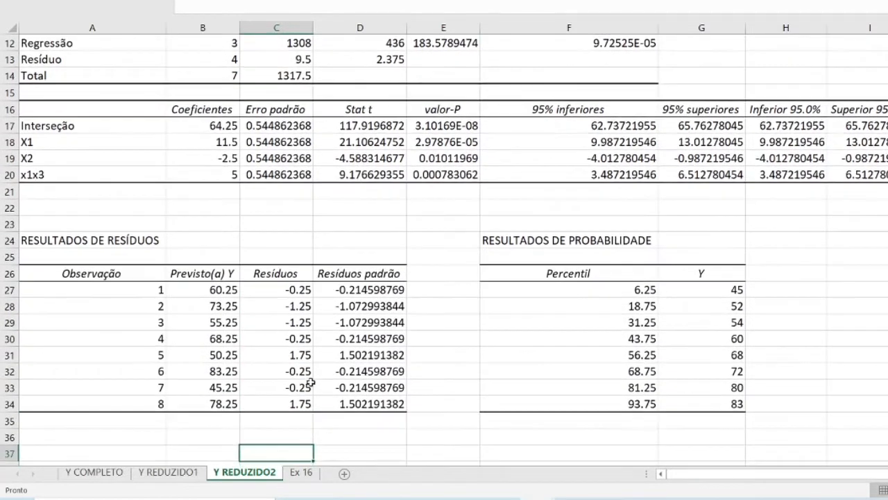
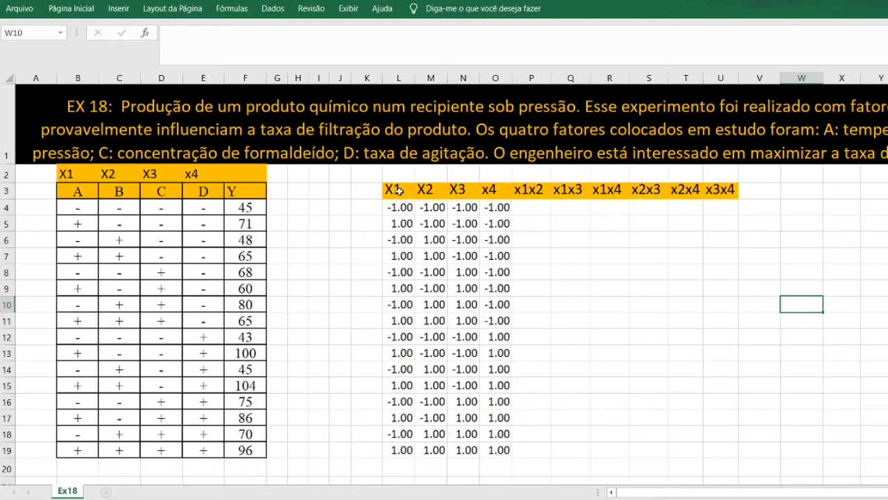
Review the main-factor headers X1 to x4 and the interaction headers x1x2 to x3x4 in row 3 of sheet Ex18
{"action": "left_click", "coordinate": [399, 191]}
{"action": "left_click", "coordinate": [442, 193]}
{"action": "left_click", "coordinate": [468, 194]}
{"action": "left_click", "coordinate": [496, 195]}
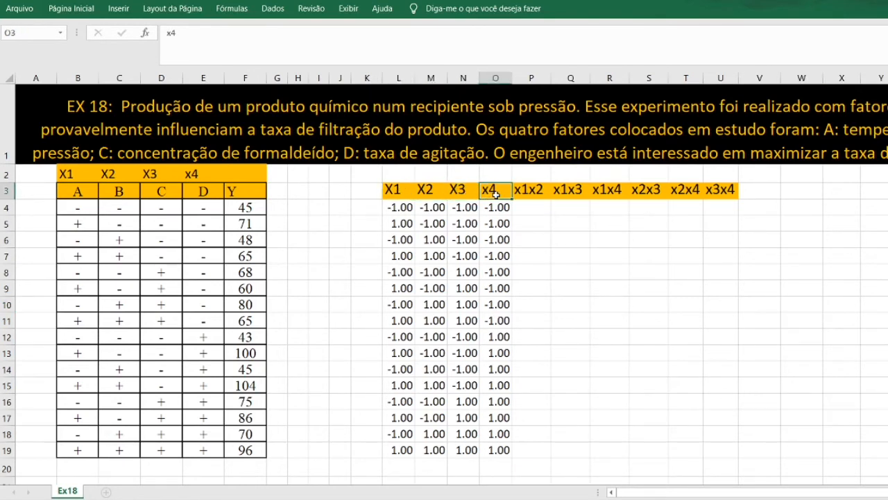
{"action": "left_click", "coordinate": [535, 193]}
{"action": "left_click", "coordinate": [569, 189]}
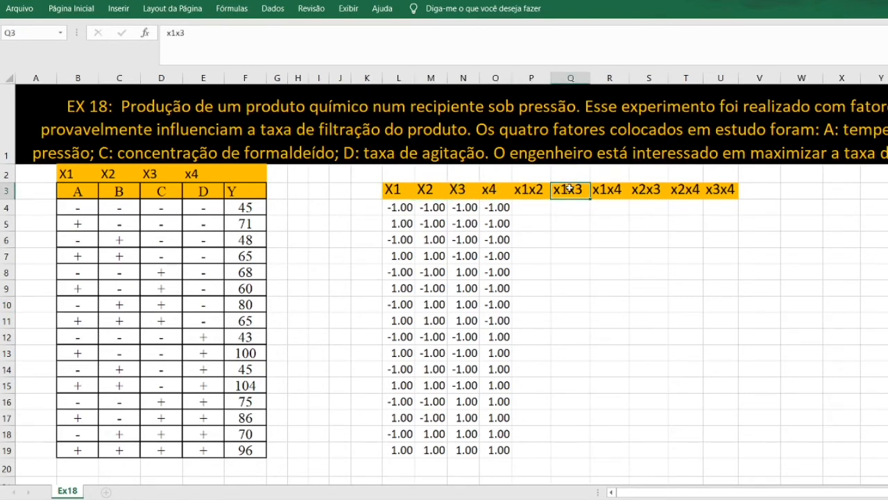
{"action": "left_click", "coordinate": [608, 191]}
{"action": "left_click", "coordinate": [654, 187]}
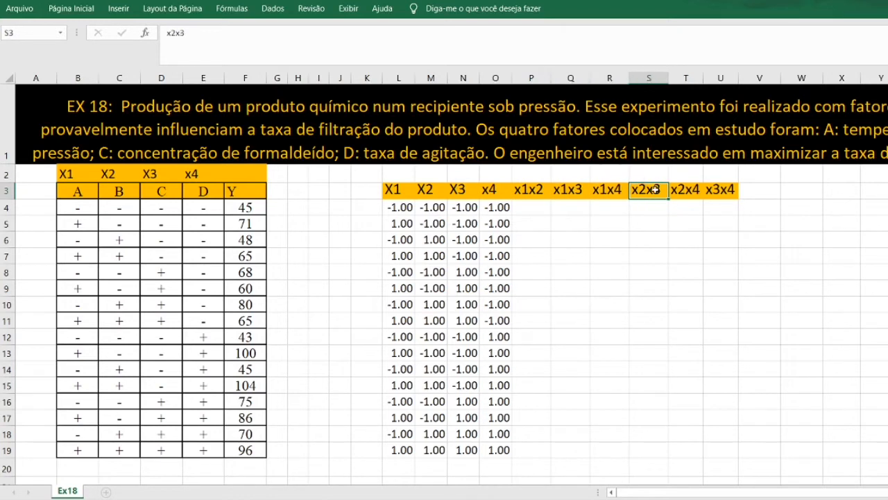
{"action": "left_click", "coordinate": [694, 191]}
{"action": "left_click", "coordinate": [733, 187]}
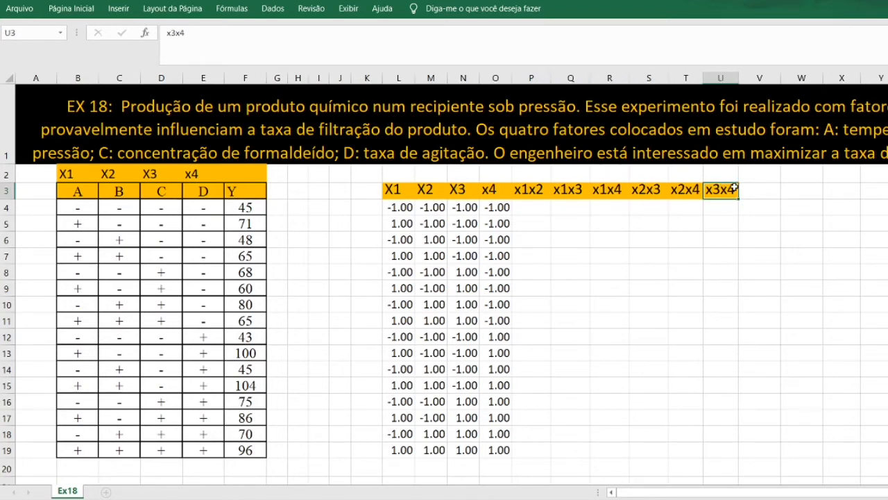
Enter the formula =L4*M4 in P4 to compute the first x1x2 interaction value
{"action": "left_click", "coordinate": [528, 208]}
{"action": "type", "text": "="}
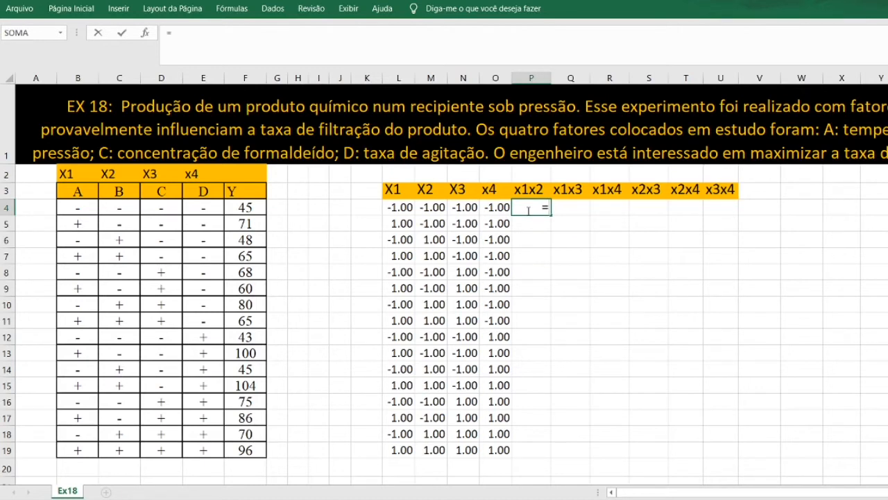
{"action": "left_click", "coordinate": [404, 207]}
{"action": "type", "text": "*"}
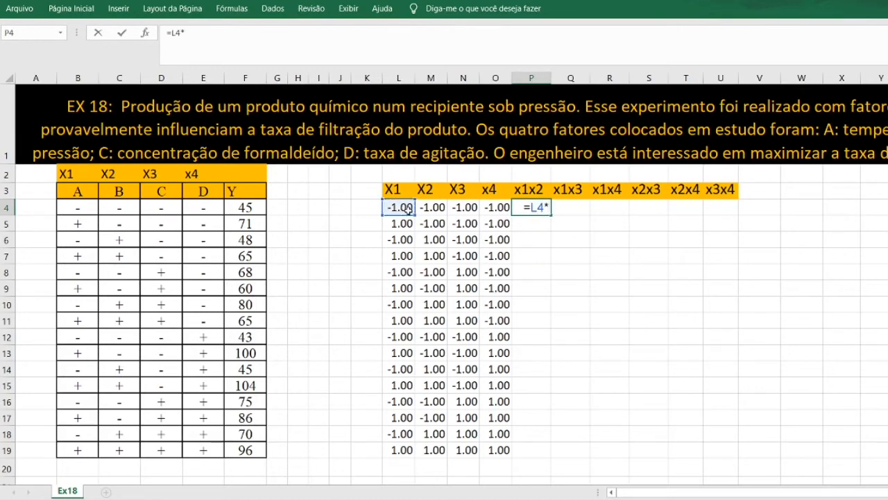
{"action": "left_click", "coordinate": [433, 206]}
{"action": "key", "text": "Return"}
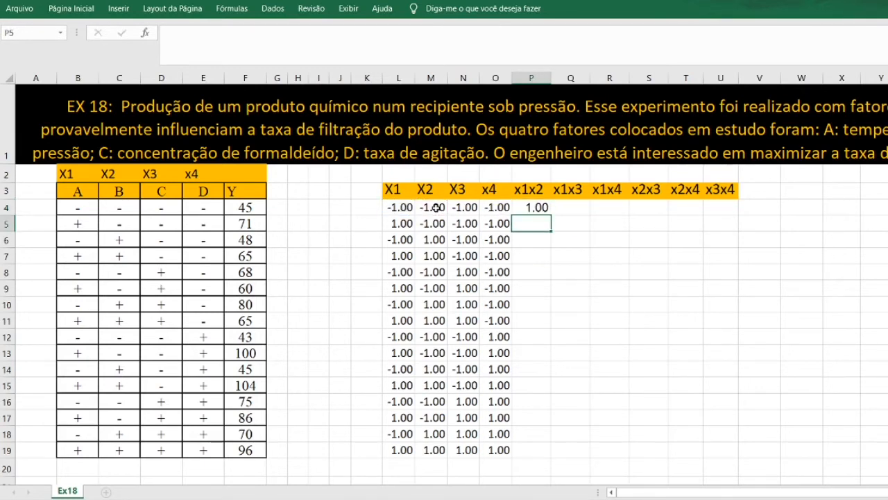
Enter the formula =L4*N4 in Q4 to compute the first x1x3 interaction value
{"action": "left_click", "coordinate": [569, 206]}
{"action": "type", "text": "="}
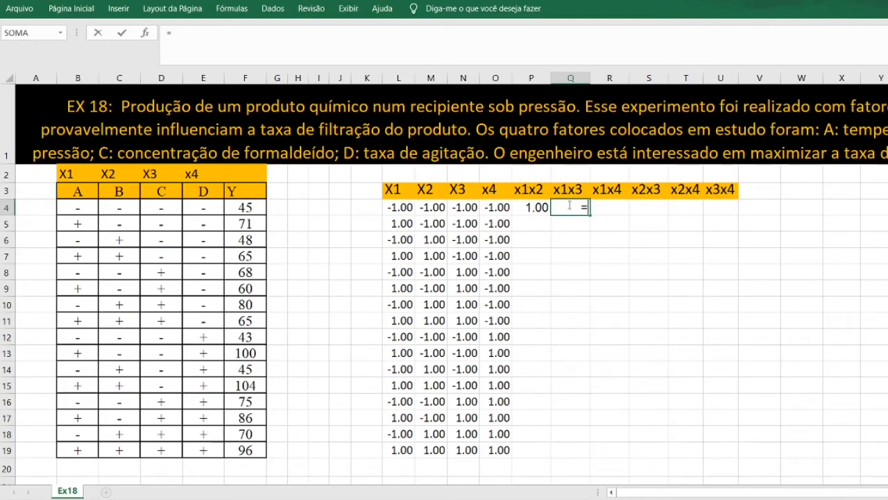
{"action": "left_click", "coordinate": [390, 208]}
{"action": "type", "text": "*"}
{"action": "left_click", "coordinate": [467, 208]}
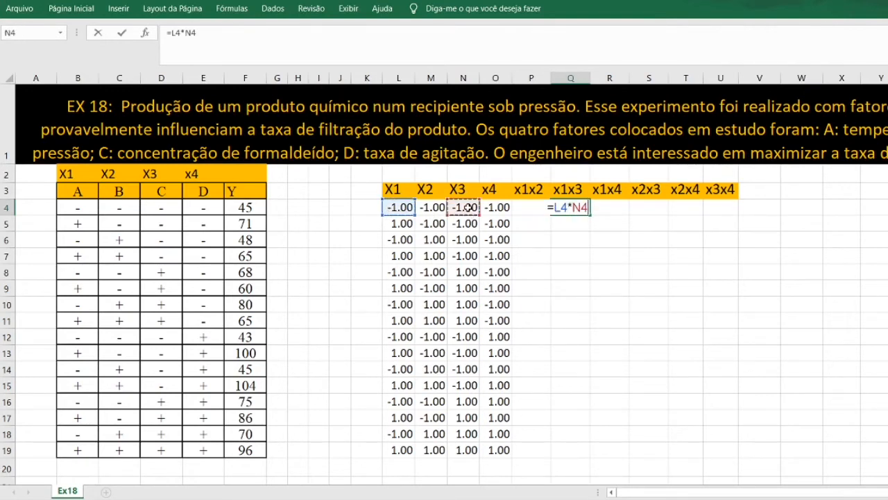
{"action": "key", "text": "Return"}
Enter the formula =L4*O4 in R4 to compute the first x1x4 interaction value
{"action": "left_click", "coordinate": [599, 207]}
{"action": "type", "text": "="}
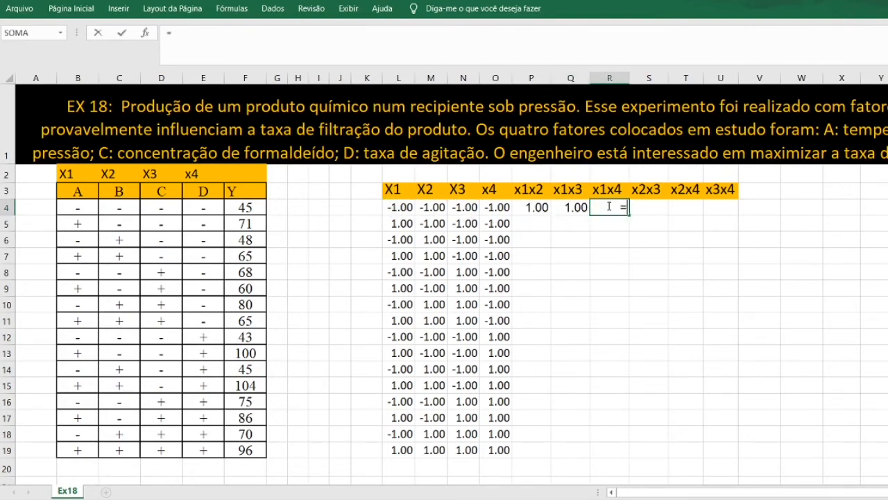
{"action": "left_click", "coordinate": [400, 207]}
{"action": "type", "text": "*"}
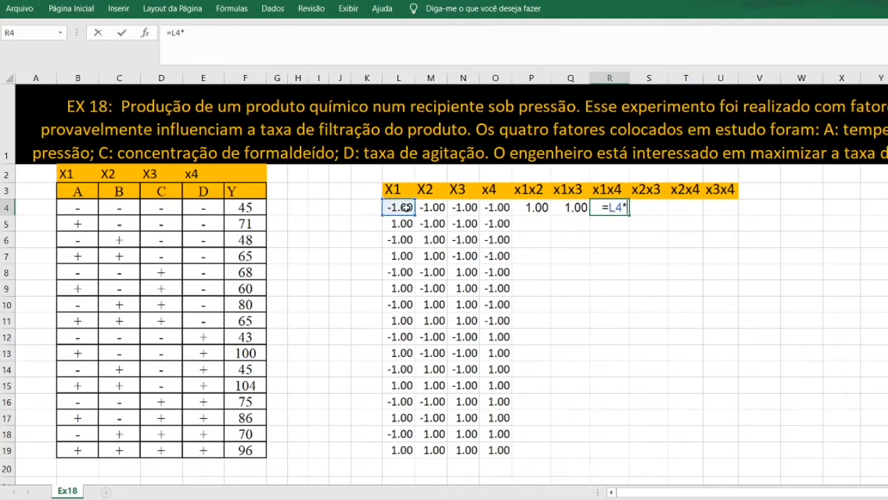
{"action": "left_click", "coordinate": [490, 206]}
{"action": "key", "text": "Return"}
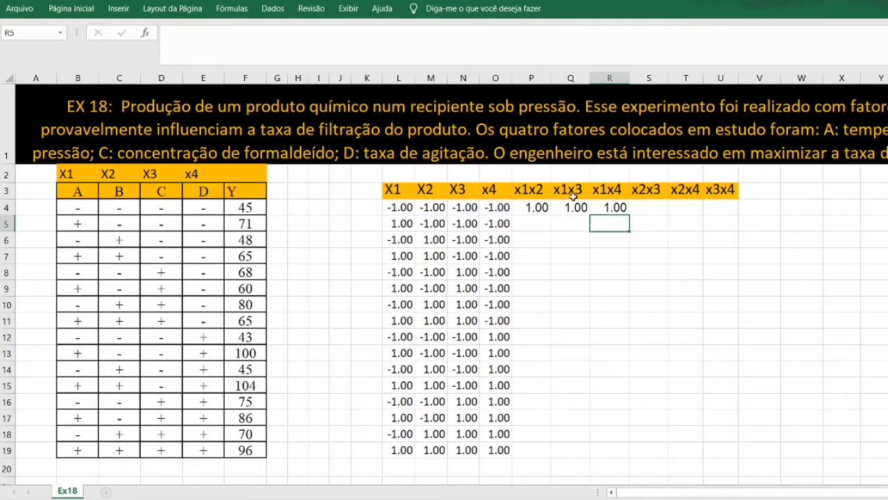
Enter the formula =M4*N4 in S4 to compute the first x2x3 interaction value
{"action": "left_click", "coordinate": [649, 206]}
{"action": "type", "text": "="}
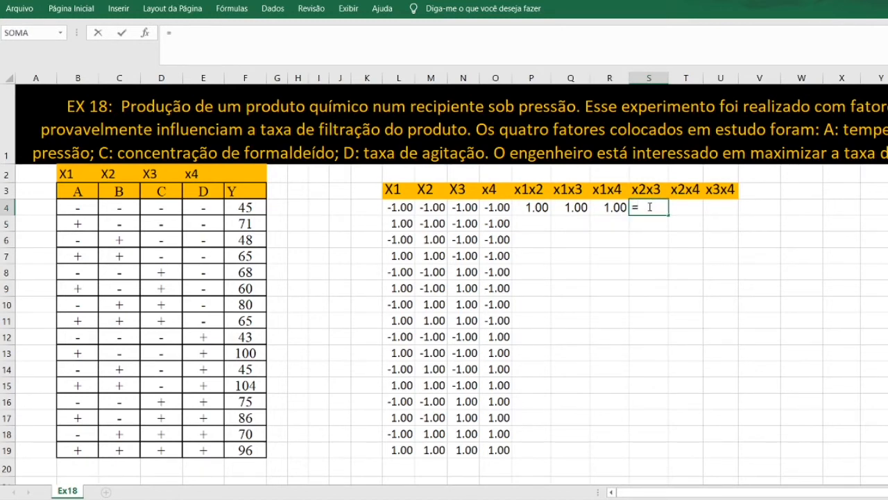
{"action": "left_click", "coordinate": [428, 207]}
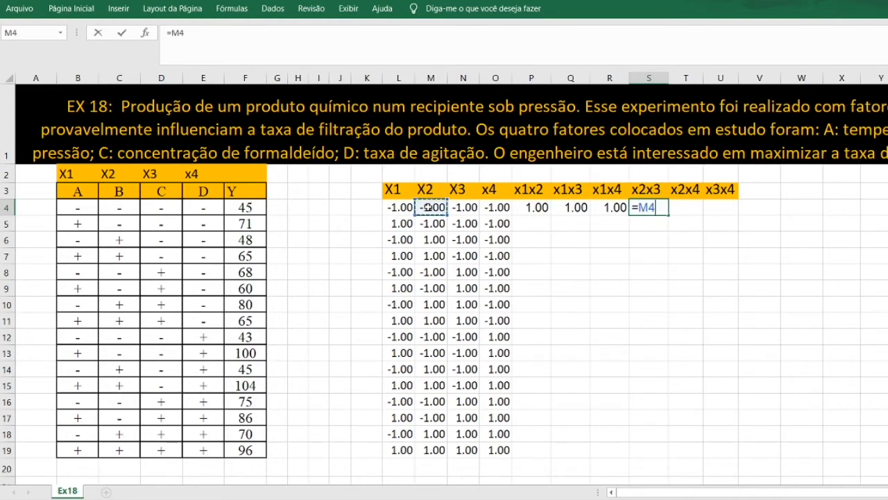
{"action": "type", "text": "*"}
{"action": "left_click", "coordinate": [463, 207]}
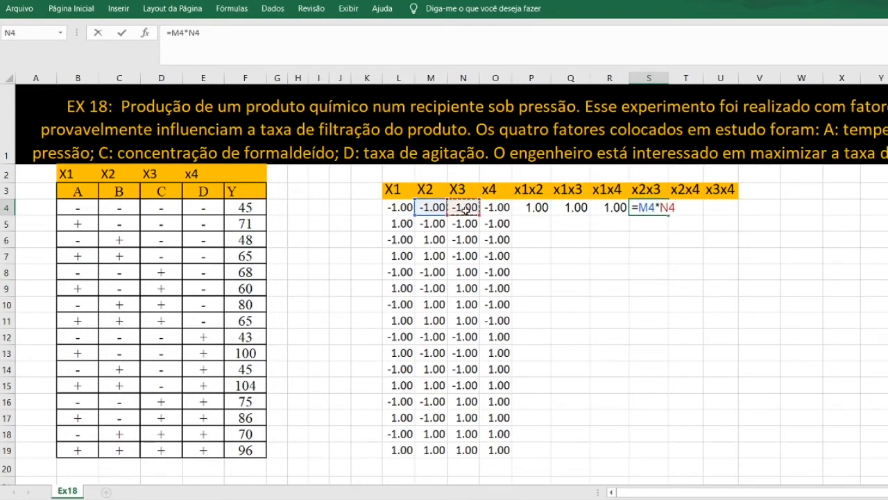
{"action": "key", "text": "Return"}
Enter the formula =M4*O4 in T4 to compute the first x2x4 interaction value
{"action": "left_click", "coordinate": [685, 209]}
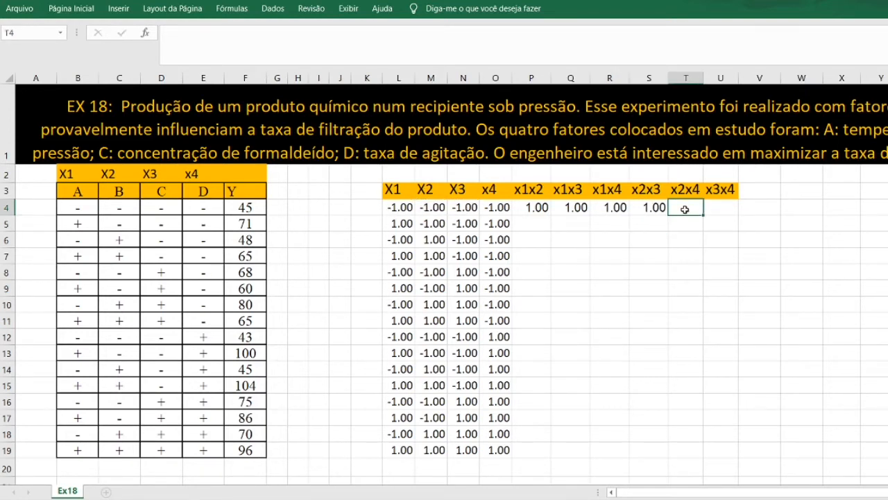
{"action": "type", "text": "="}
{"action": "left_click", "coordinate": [442, 206]}
{"action": "type", "text": "*"}
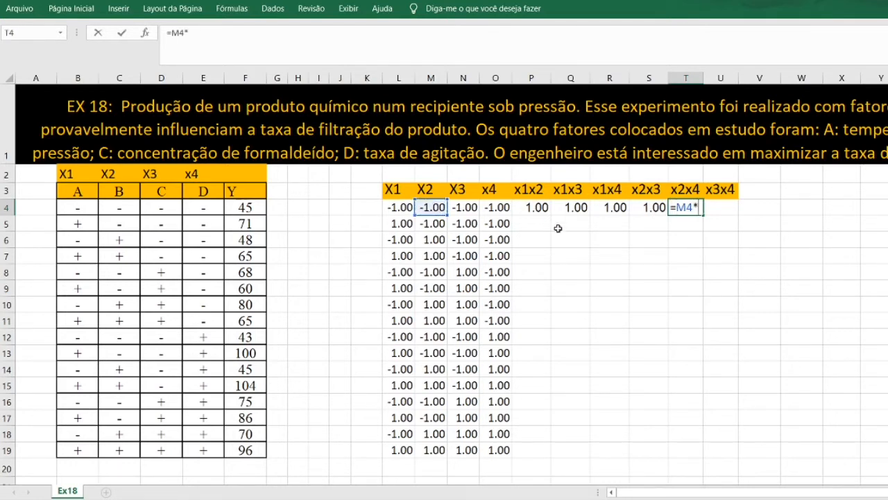
{"action": "left_click", "coordinate": [499, 207]}
{"action": "key", "text": "Return"}
Enter the formula =N4*O4 in U4 to compute the first x3x4 interaction value
{"action": "left_click", "coordinate": [728, 203]}
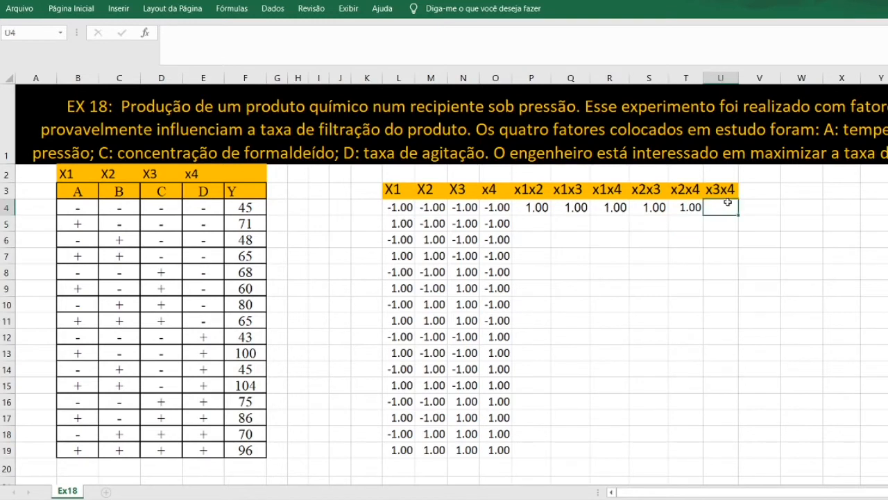
{"action": "type", "text": "="}
{"action": "left_click", "coordinate": [466, 207]}
{"action": "type", "text": "*"}
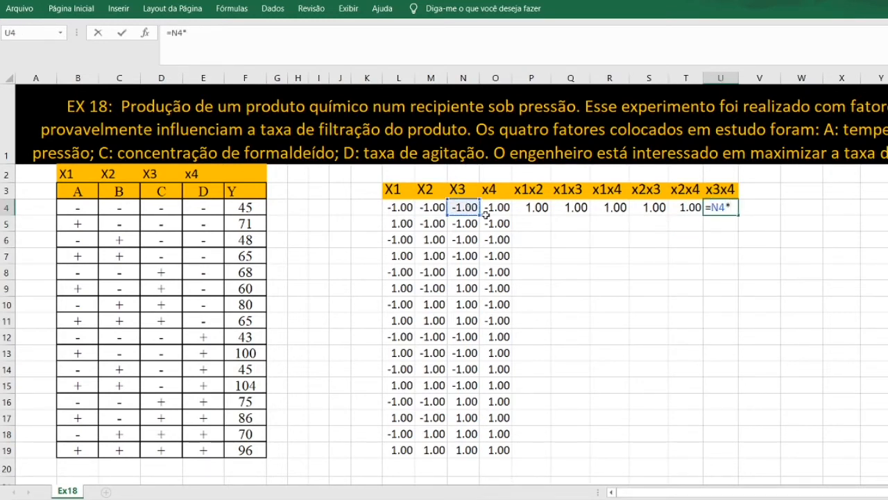
{"action": "left_click", "coordinate": [491, 208]}
{"action": "key", "text": "Return"}
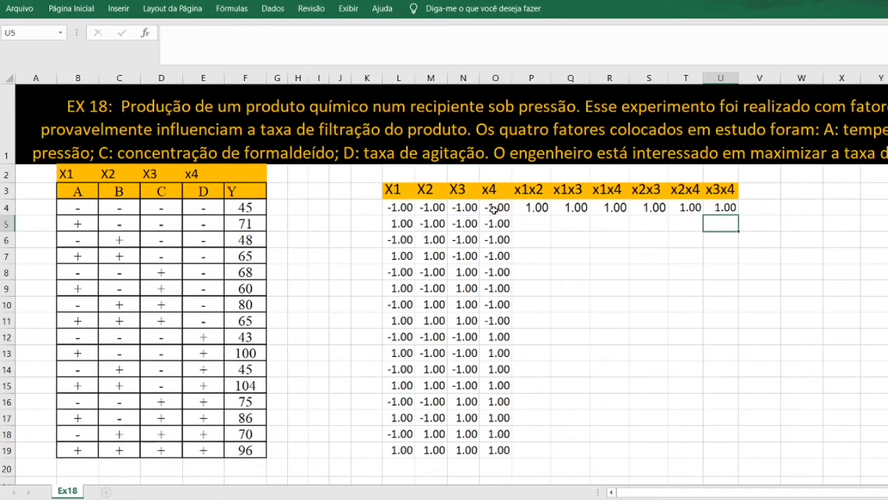
Fill the six interaction formulas in P4:U4 down through row 19
{"action": "left_click", "coordinate": [641, 320]}
{"action": "left_click_drag", "start_coordinate": [533, 207], "coordinate": [715, 208]}
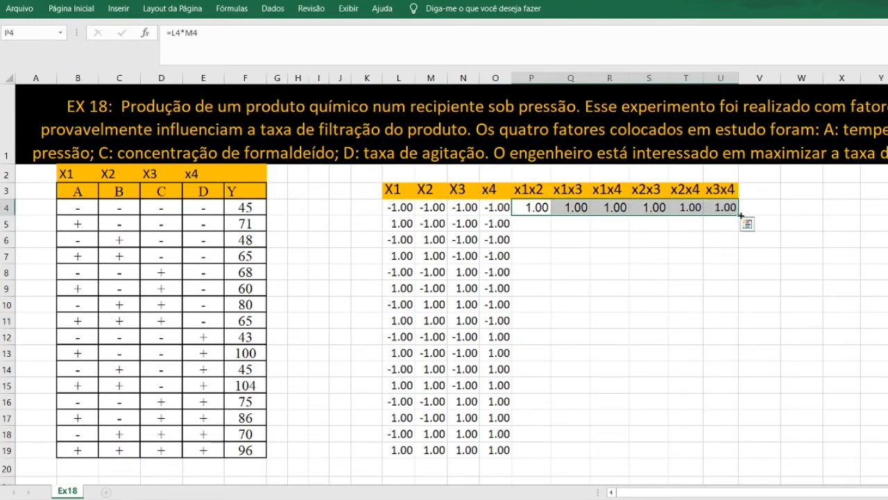
{"action": "double_click", "coordinate": [741, 216]}
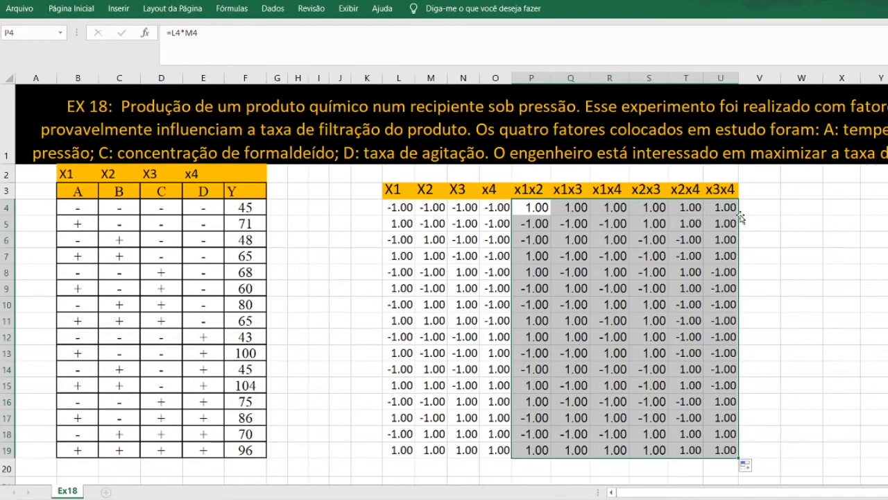
{"action": "left_click", "coordinate": [779, 221]}
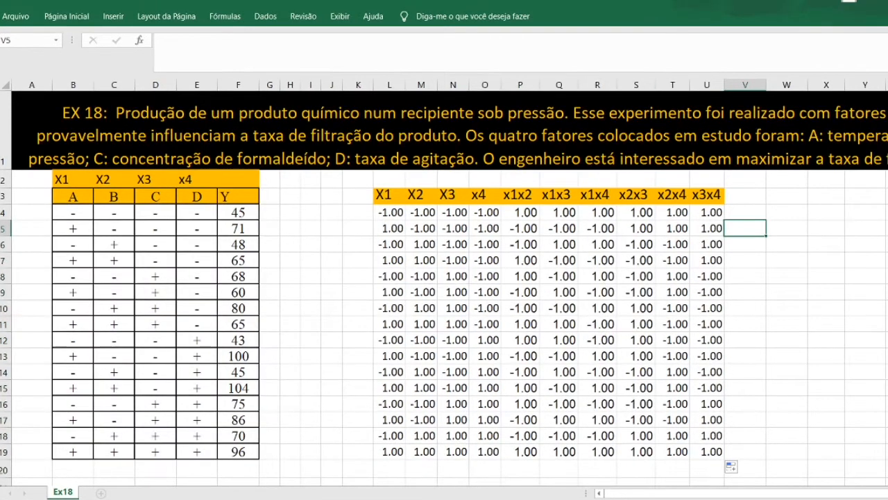
Start a Regression data analysis with $F$3:$F$19 as the Y input range and $L$3:$U$19 as the X input range
{"action": "left_click", "coordinate": [264, 17]}
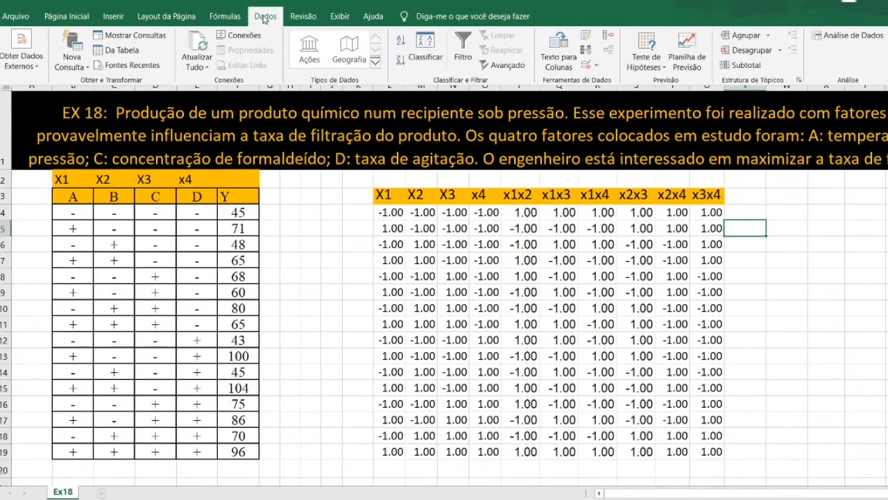
{"action": "left_click", "coordinate": [848, 34]}
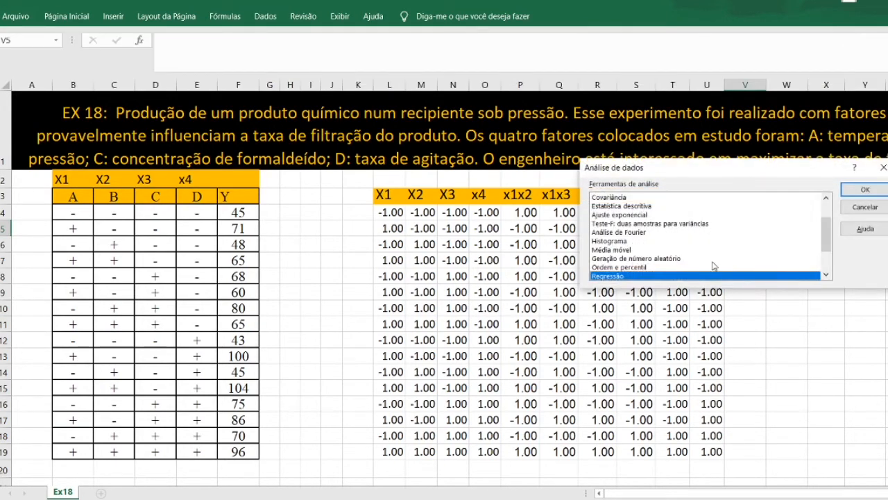
{"action": "left_click", "coordinate": [866, 190]}
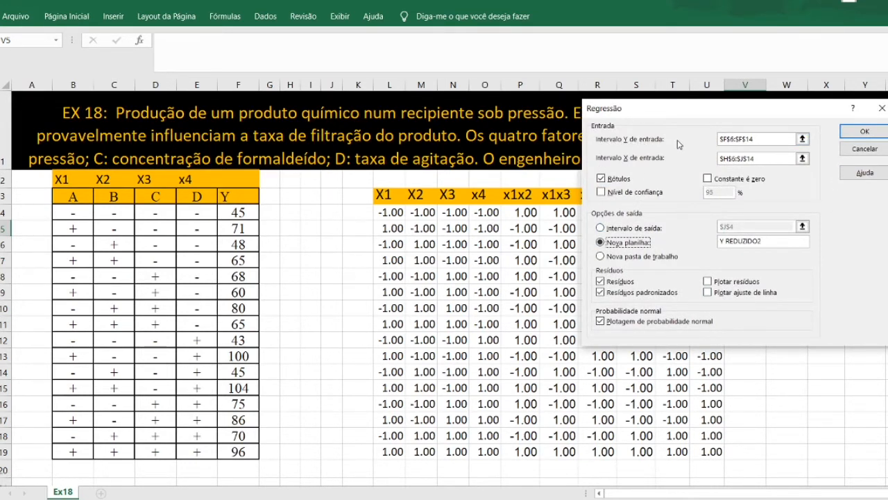
{"action": "left_click", "coordinate": [802, 139]}
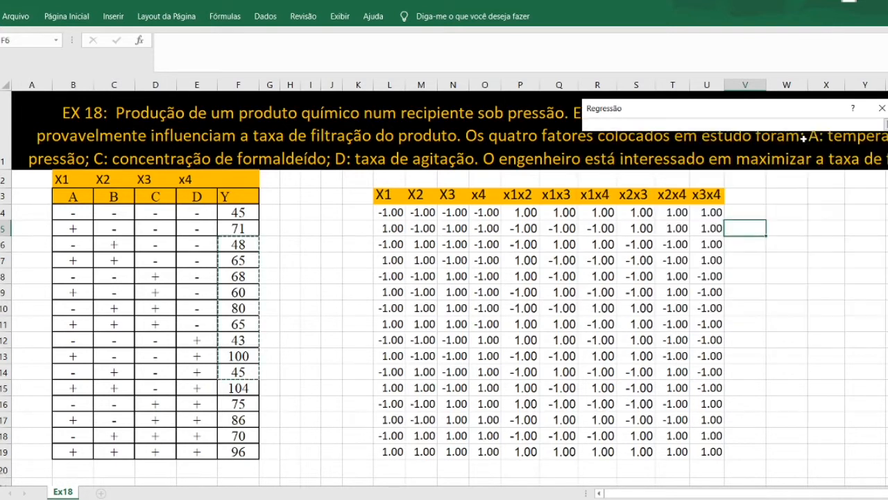
{"action": "left_click_drag", "start_coordinate": [238, 198], "coordinate": [243, 452]}
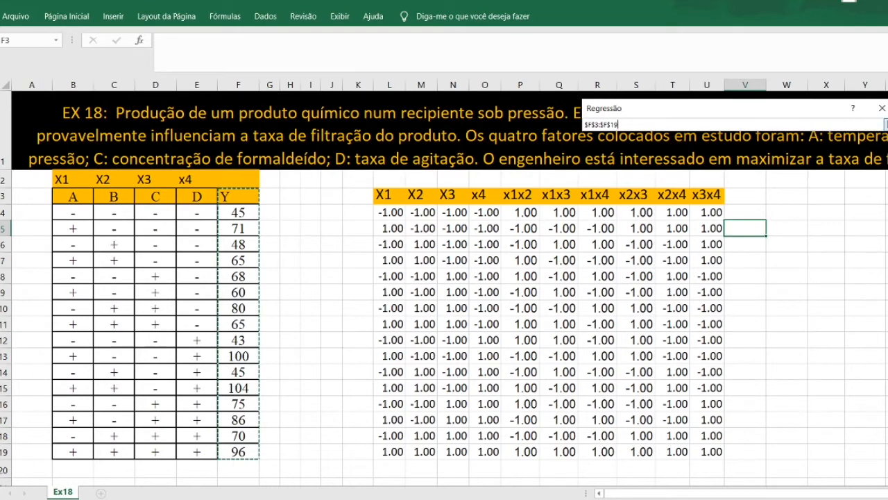
{"action": "left_click", "coordinate": [886, 125]}
{"action": "left_click", "coordinate": [806, 159]}
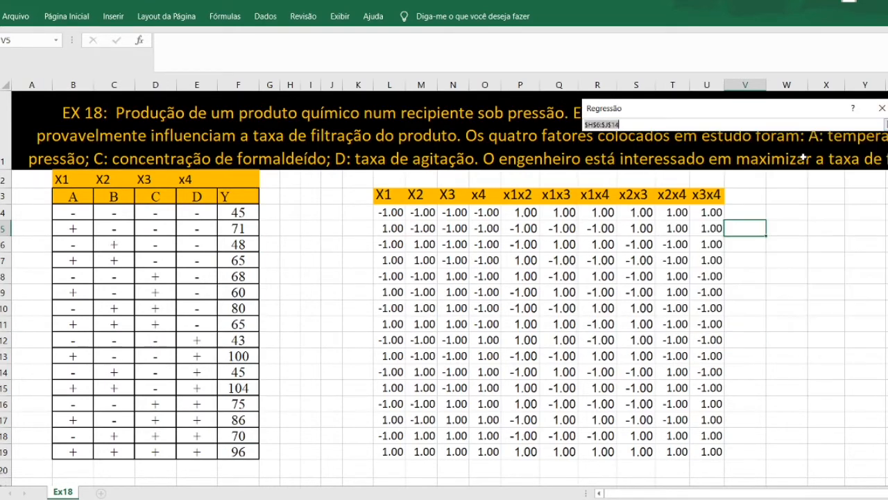
{"action": "left_click_drag", "start_coordinate": [384, 195], "coordinate": [707, 448]}
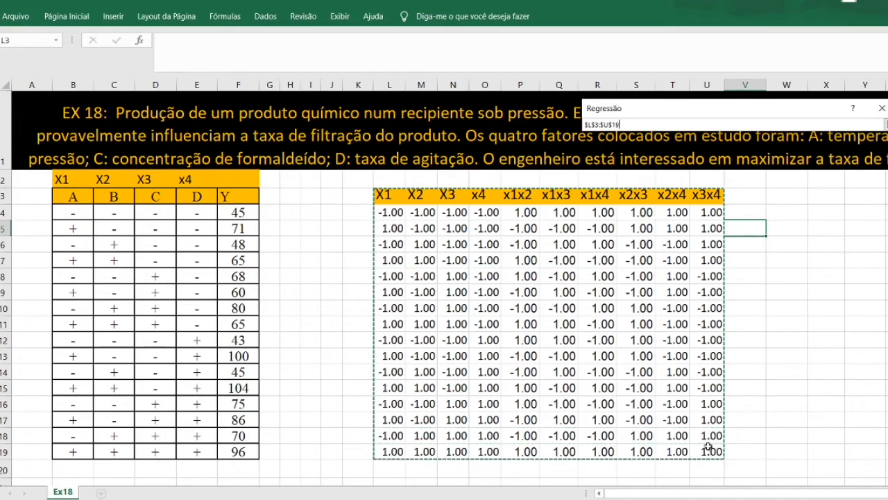
{"action": "left_click", "coordinate": [885, 123]}
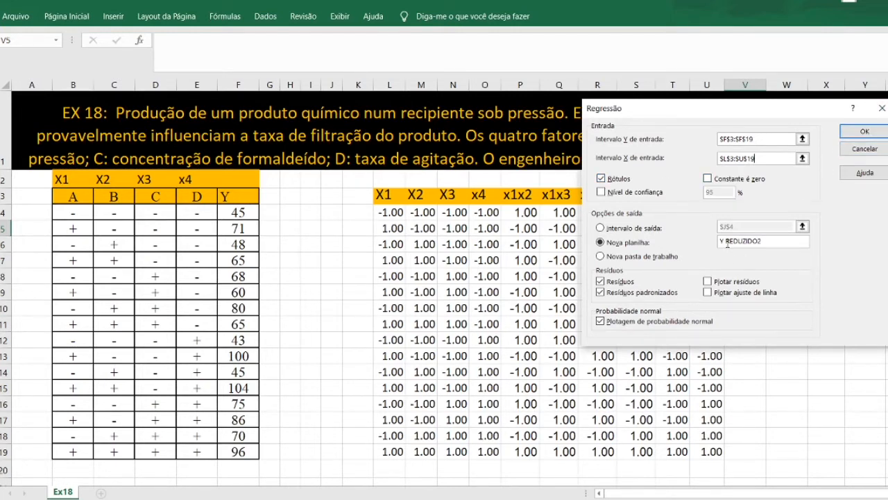
Name the new output worksheet Y COMPLETO and run the regression
{"action": "left_click_drag", "start_coordinate": [726, 246], "coordinate": [782, 247]}
{"action": "type", "text": "COMPLETO"}
{"action": "left_click", "coordinate": [866, 131]}
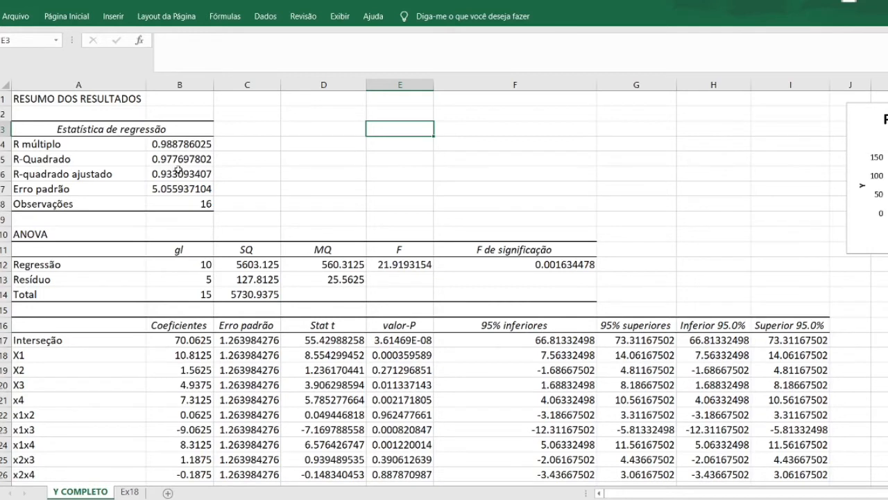
Examine the R-squared value and the ANOVA table of the complete filtration-rate model
{"action": "left_click", "coordinate": [56, 161]}
{"action": "left_click", "coordinate": [167, 159]}
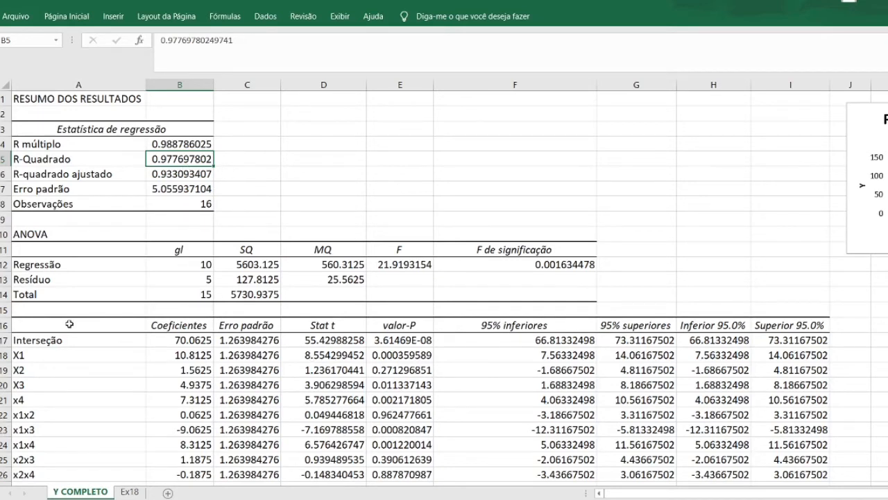
{"action": "left_click_drag", "start_coordinate": [28, 233], "coordinate": [531, 304]}
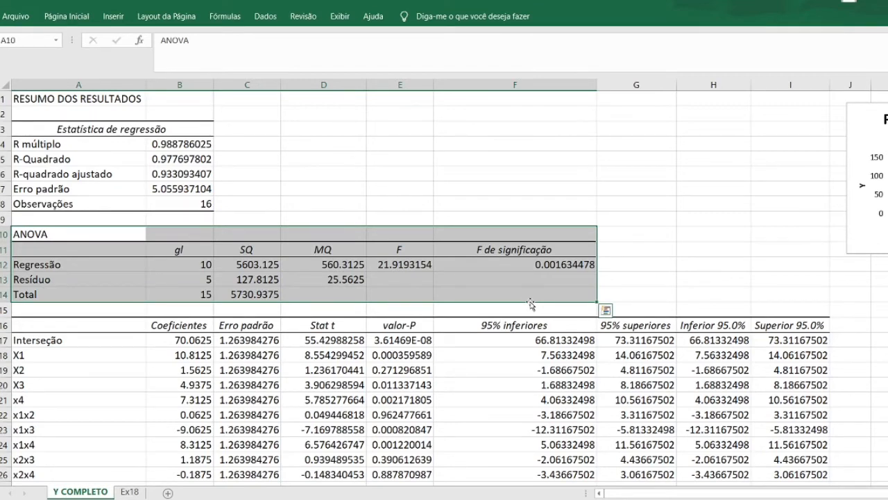
{"action": "left_click", "coordinate": [284, 368]}
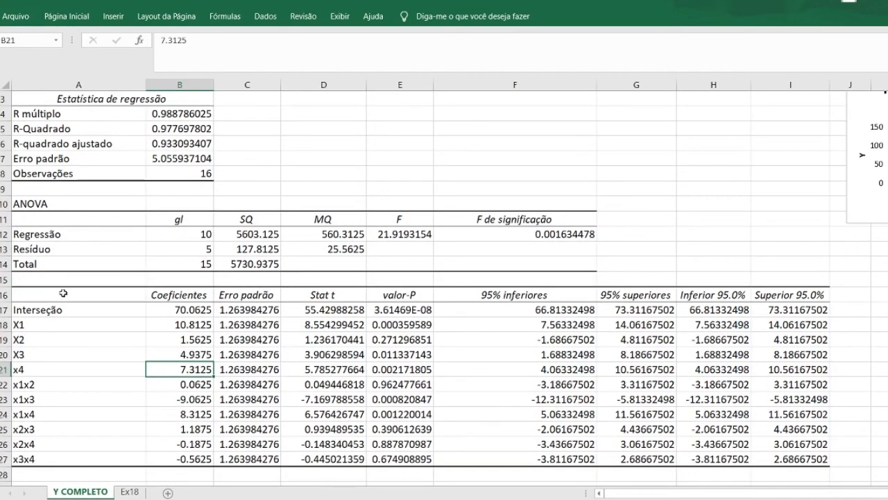
Examine the coefficients table, checking the intercept, X1, X2, X3, x4, x1x3 and x1x4 coefficients in turn
{"action": "left_click_drag", "start_coordinate": [35, 288], "coordinate": [379, 453]}
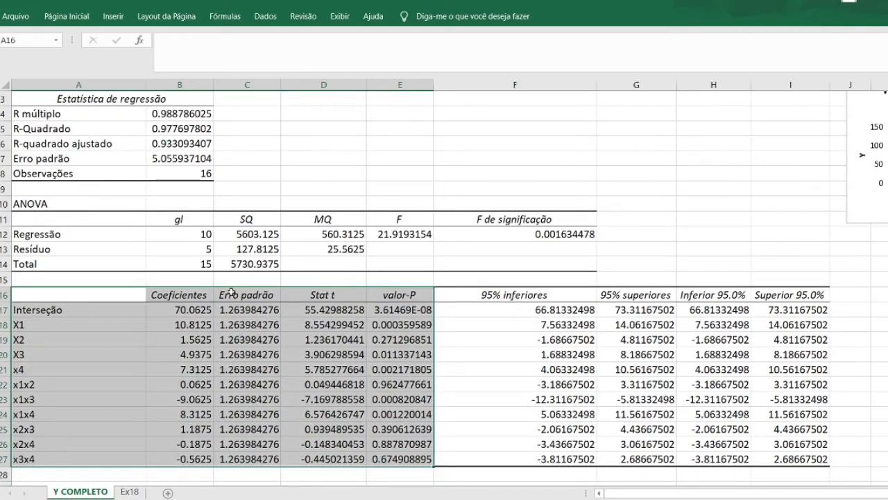
{"action": "left_click", "coordinate": [197, 306]}
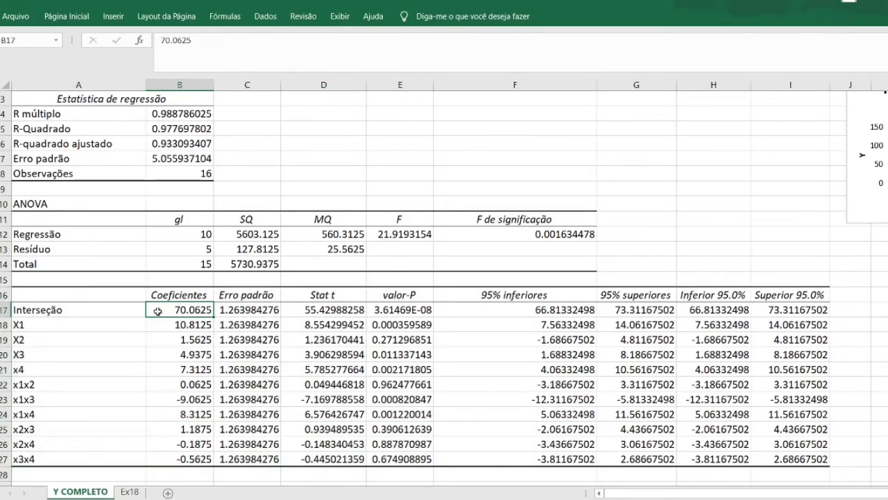
{"action": "left_click", "coordinate": [203, 324]}
{"action": "left_click", "coordinate": [193, 336]}
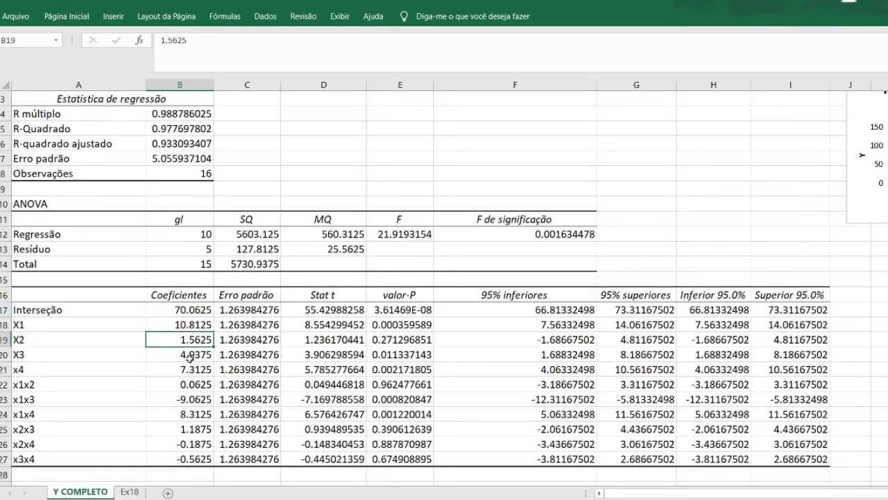
{"action": "left_click", "coordinate": [189, 357]}
{"action": "left_click", "coordinate": [197, 372]}
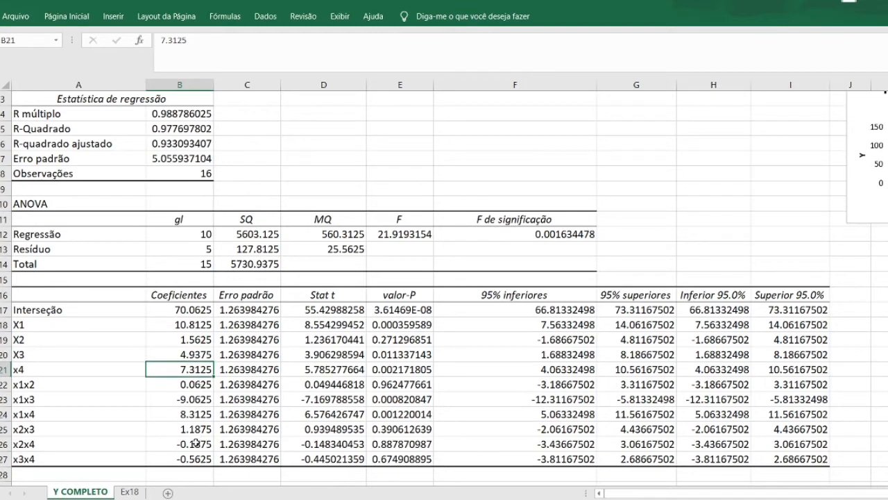
{"action": "left_click", "coordinate": [199, 400]}
{"action": "left_click", "coordinate": [206, 413]}
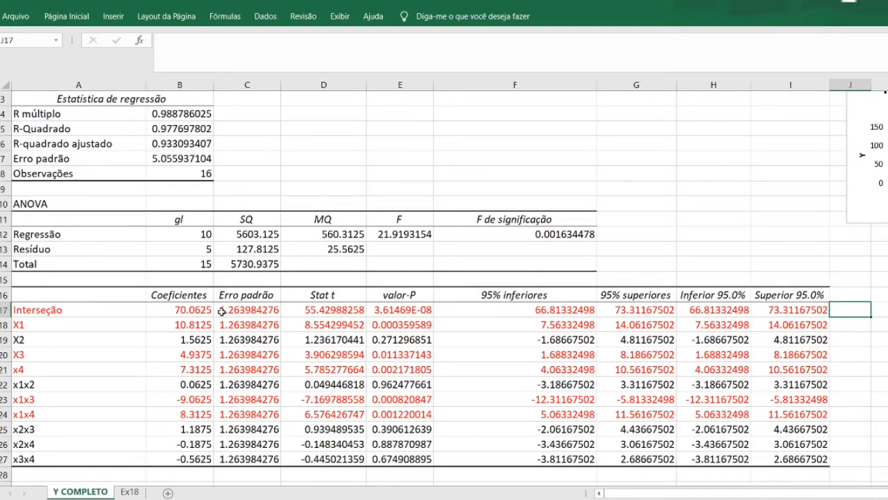
Review the red-marked terms for interpretation, comparing the intercept, X1, x1x3, x1x4, x4 and X3 coefficients
{"action": "left_click", "coordinate": [199, 313]}
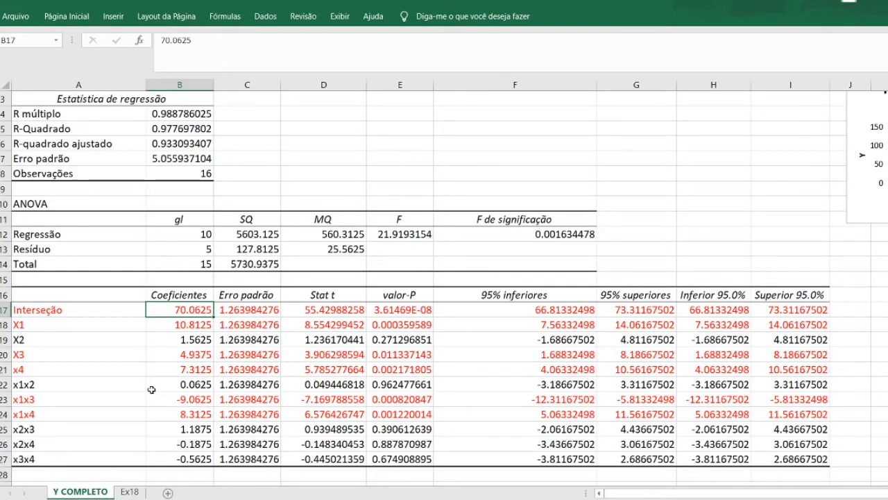
{"action": "left_click", "coordinate": [190, 326]}
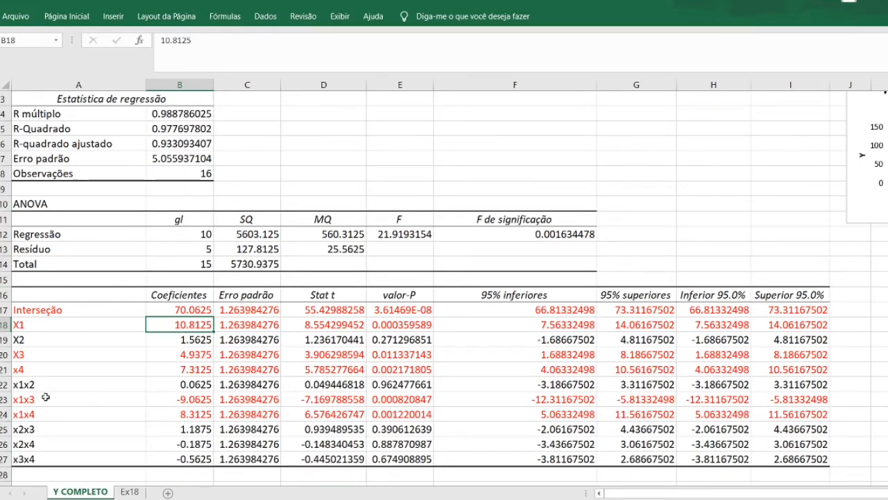
{"action": "left_click", "coordinate": [4, 400]}
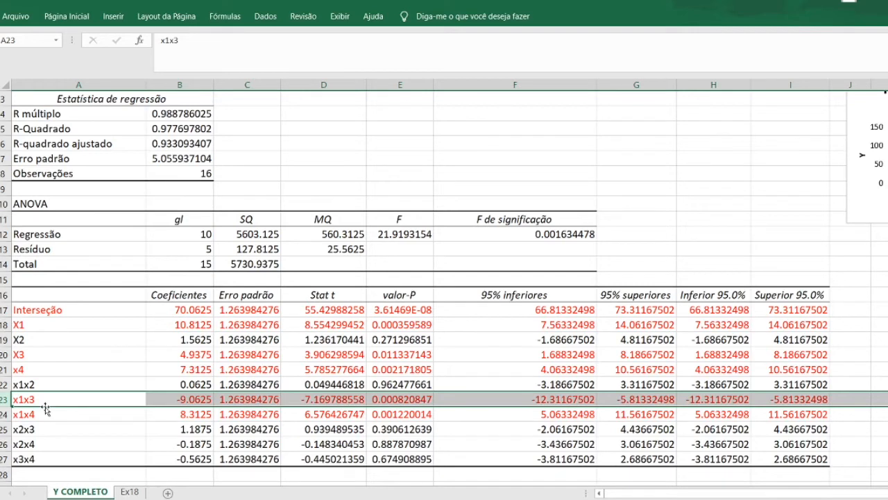
{"action": "left_click", "coordinate": [206, 400]}
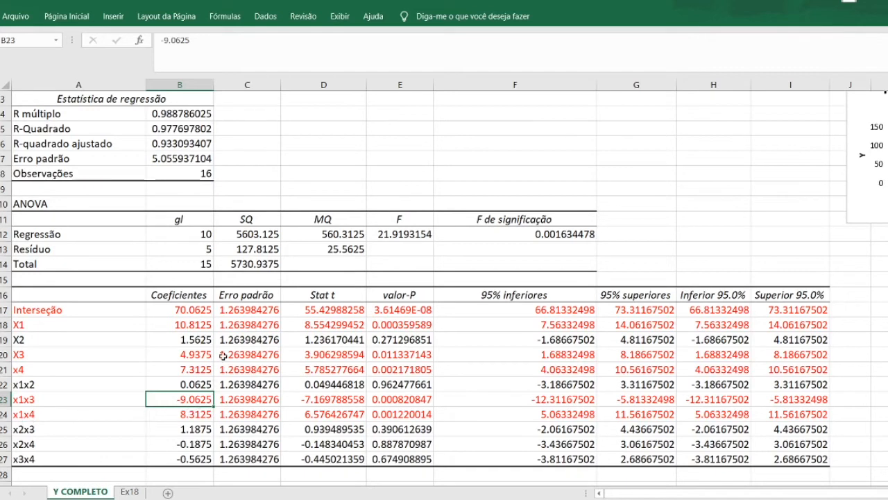
{"action": "left_click", "coordinate": [6, 413]}
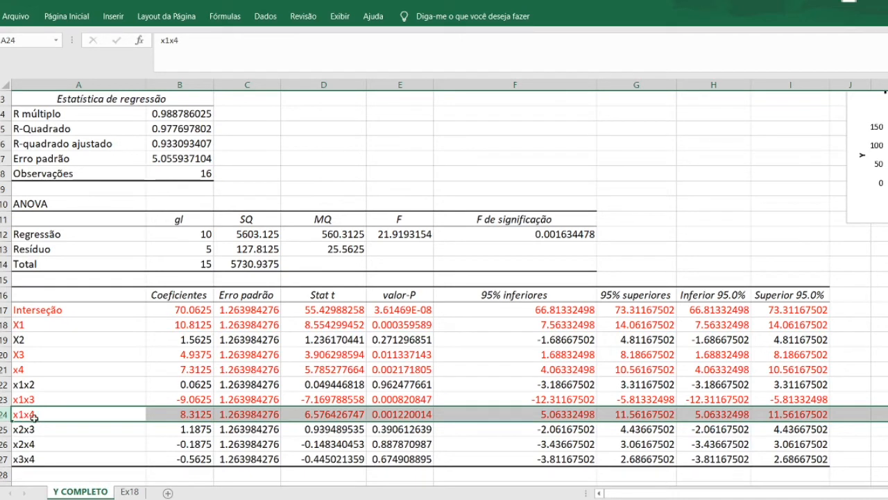
{"action": "left_click", "coordinate": [199, 416]}
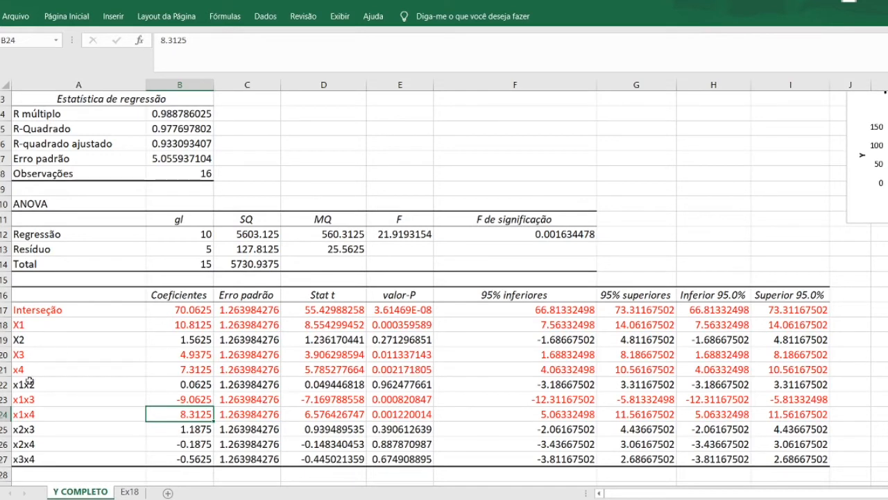
{"action": "left_click", "coordinate": [4, 369]}
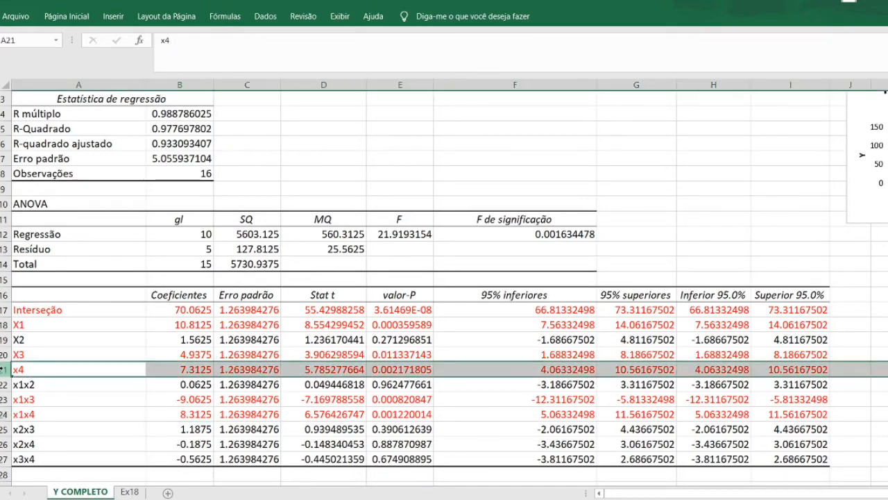
{"action": "left_click", "coordinate": [199, 371]}
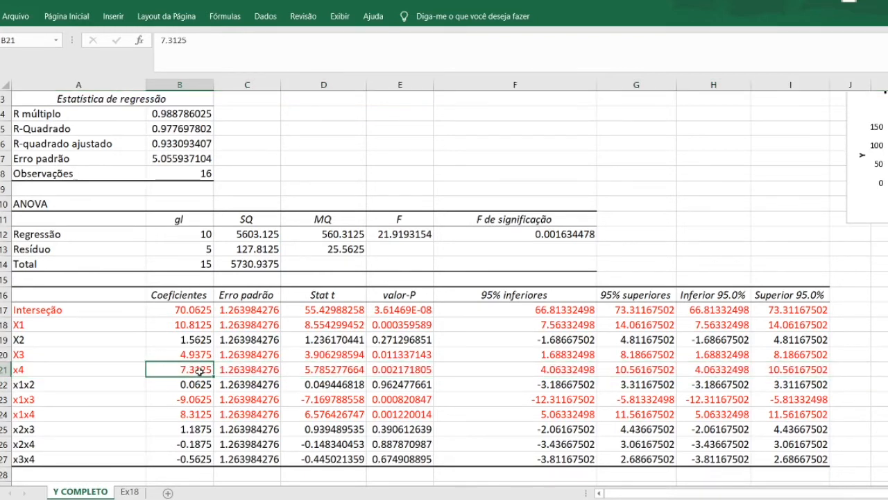
{"action": "left_click", "coordinate": [3, 355]}
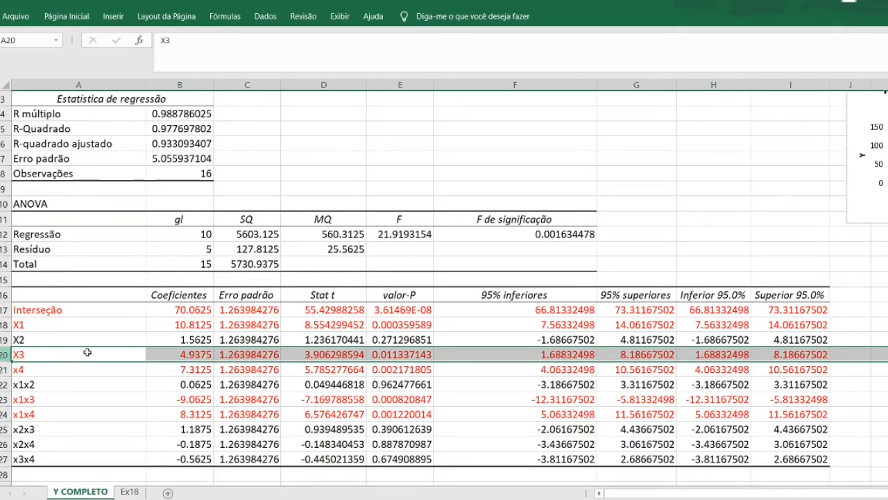
{"action": "left_click", "coordinate": [202, 354]}
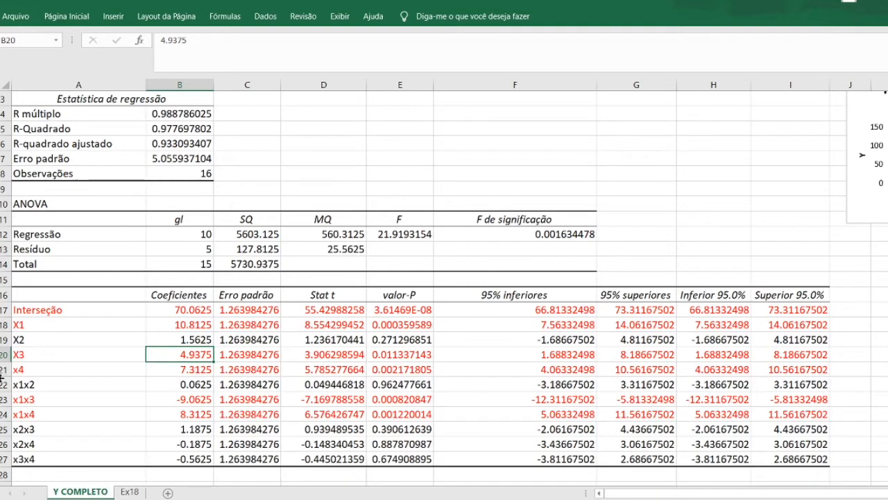
Examine the unmarked x1x2, x2x4 and x3x4 interaction rows in the complete model's coefficients table
{"action": "left_click", "coordinate": [5, 384]}
{"action": "left_click", "coordinate": [479, 399]}
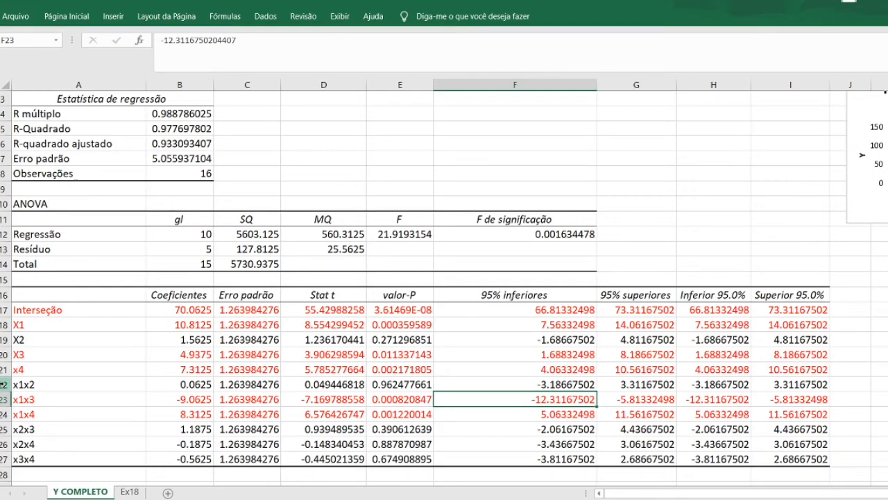
{"action": "left_click", "coordinate": [4, 384]}
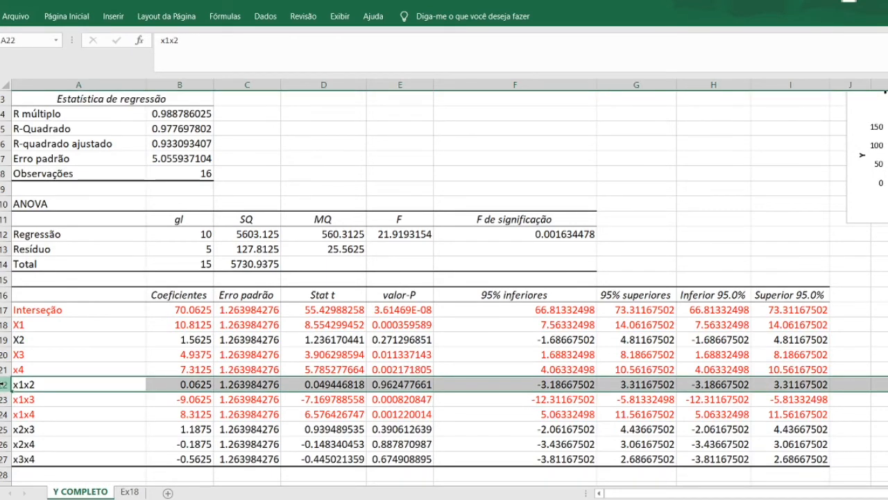
{"action": "left_click", "coordinate": [3, 444]}
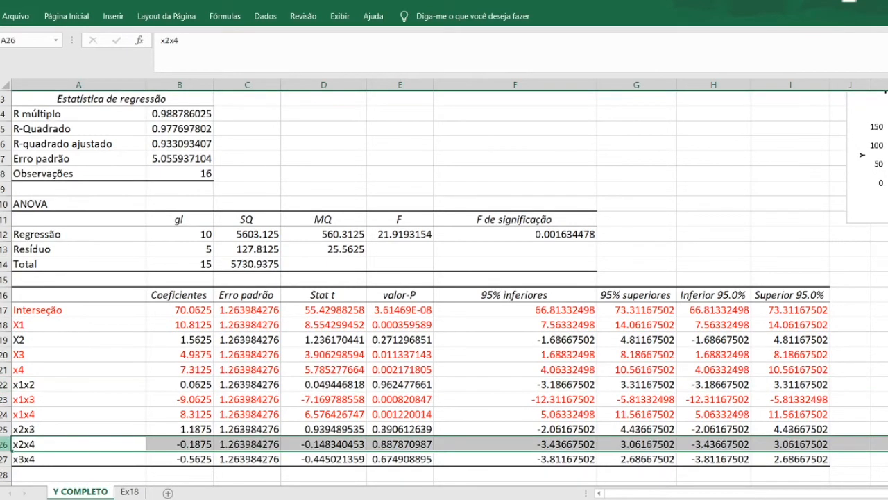
{"action": "left_click", "coordinate": [3, 459]}
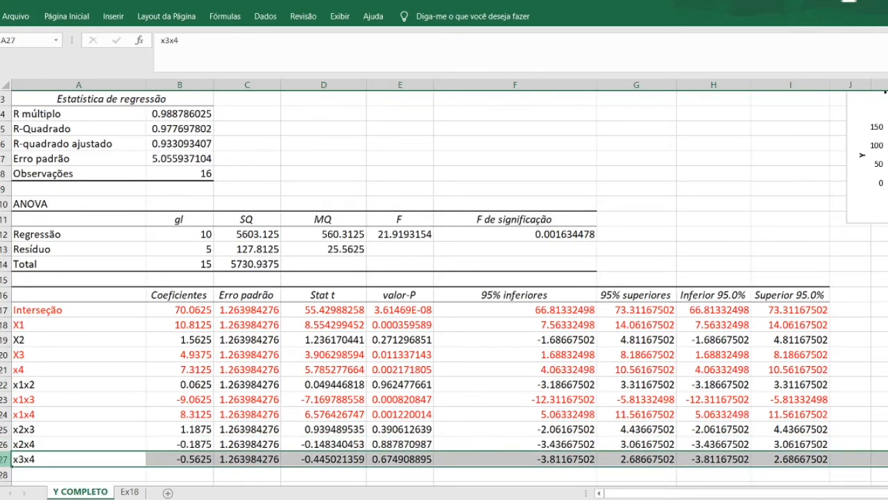
On sheet Ex18, paste the copied factor table L3:U19 over itself as values with source formatting
{"action": "key", "text": "ctrl+Page_Down"}
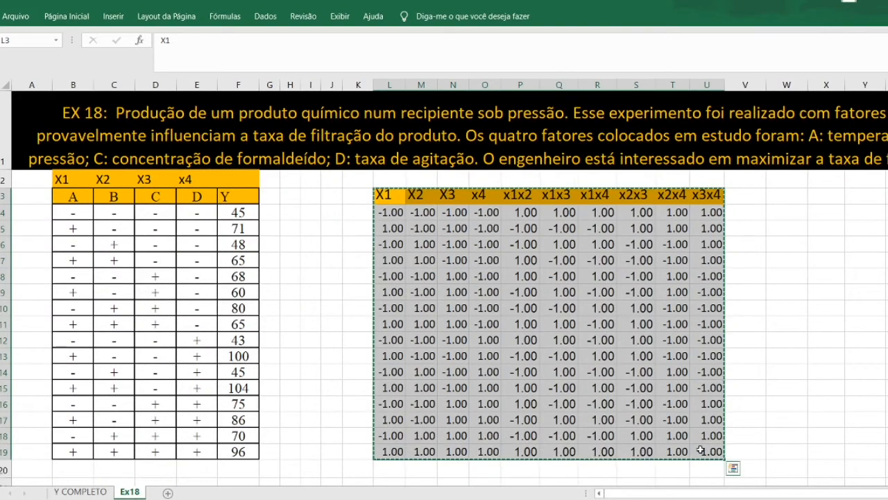
{"action": "left_click", "coordinate": [60, 21]}
{"action": "left_click", "coordinate": [22, 61]}
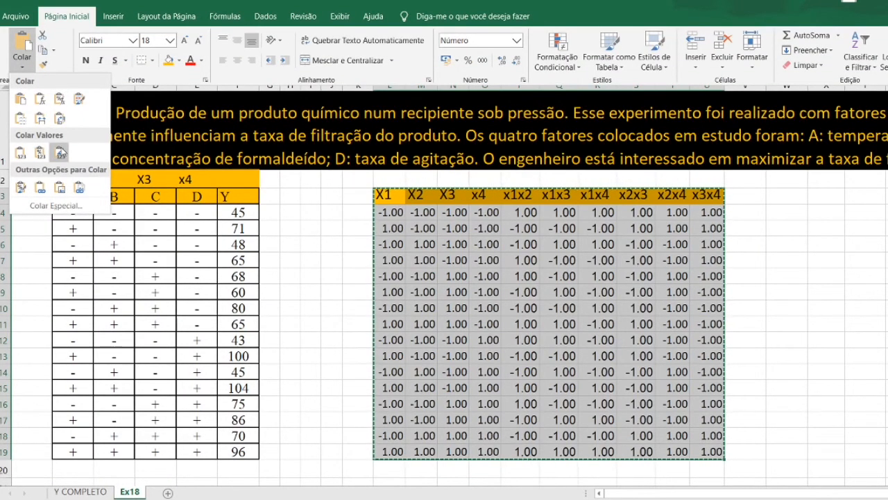
{"action": "left_click", "coordinate": [62, 153]}
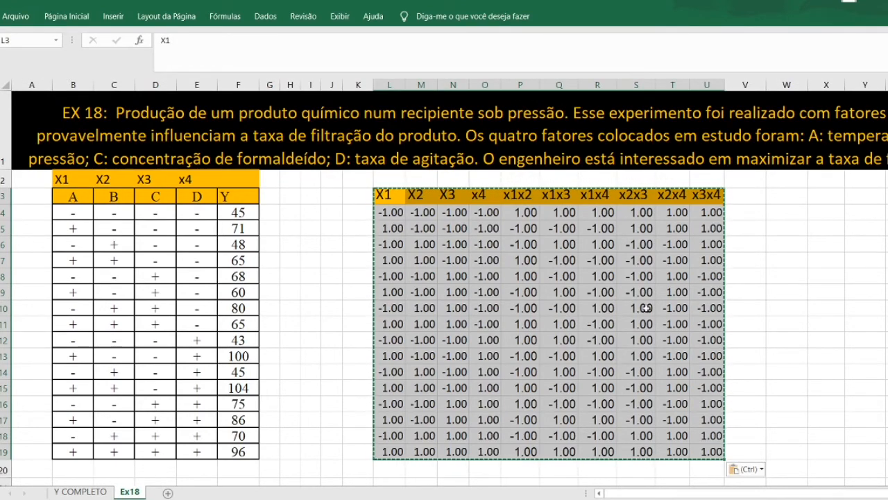
Delete the x1x2 column cells P3:P19 from the factor table, shifting the remaining cells left
{"action": "left_click", "coordinate": [692, 312]}
{"action": "left_click_drag", "start_coordinate": [526, 198], "coordinate": [525, 447]}
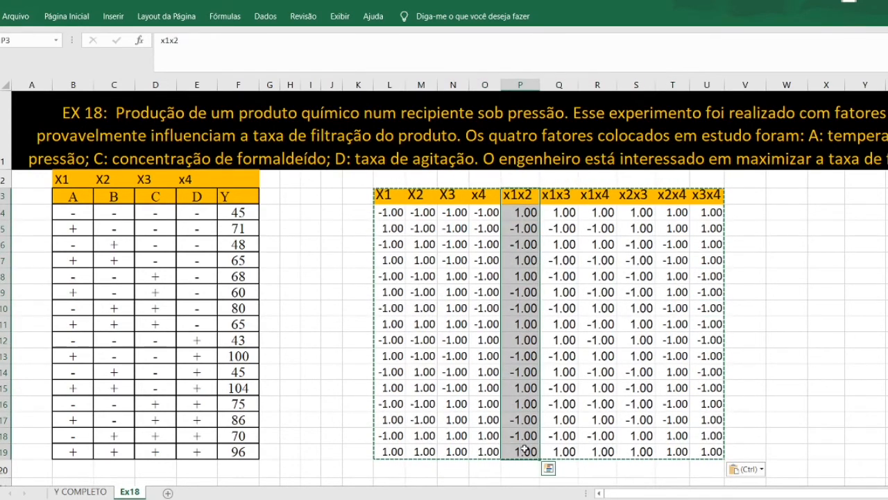
{"action": "right_click", "coordinate": [527, 451]}
{"action": "key", "text": "Escape"}
{"action": "right_click", "coordinate": [530, 390]}
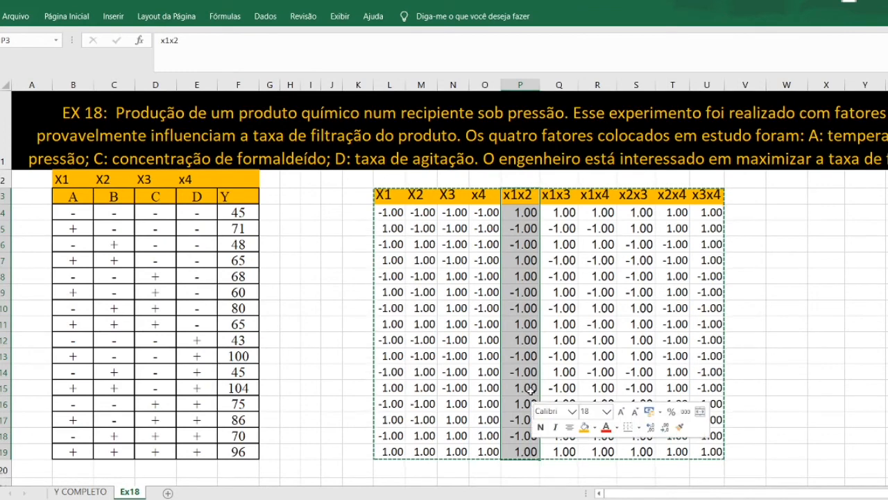
{"action": "key", "text": "Escape"}
{"action": "key", "text": "ctrl+minus"}
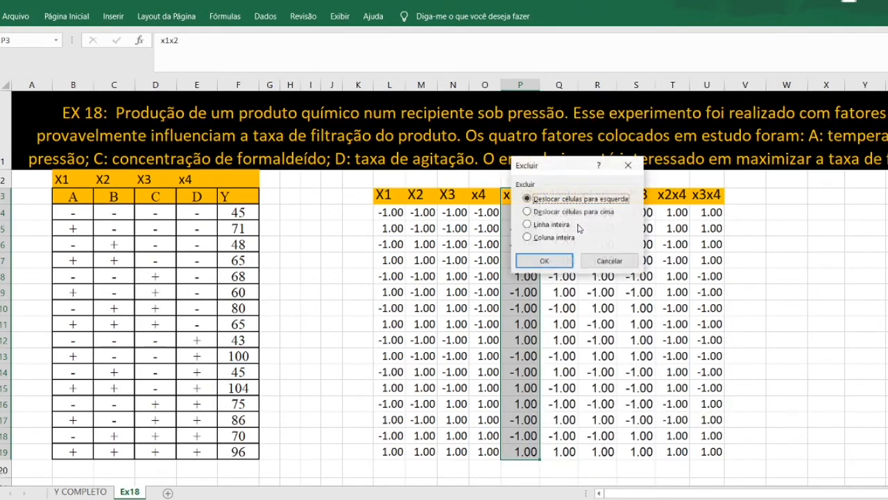
{"action": "left_click", "coordinate": [533, 261]}
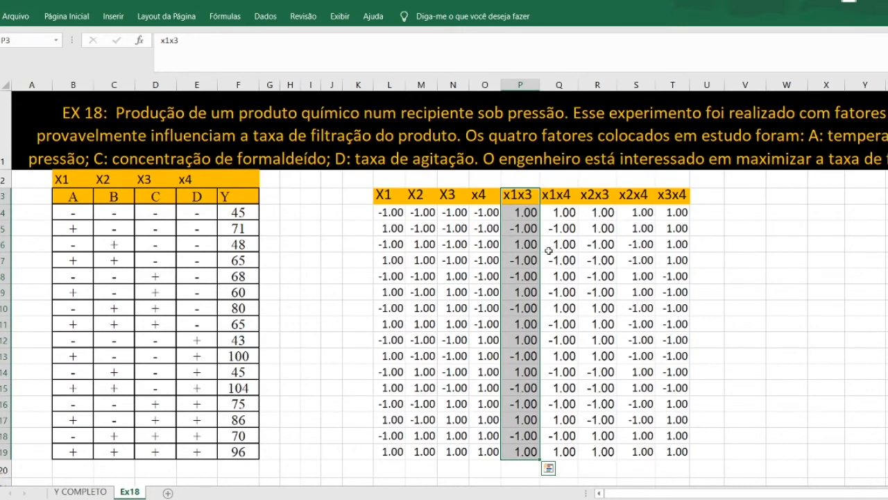
Clear the x2x4 and x3x4 columns from the factor table, cells S3:T19
{"action": "left_click", "coordinate": [634, 195]}
{"action": "left_click_drag", "start_coordinate": [634, 195], "coordinate": [674, 459]}
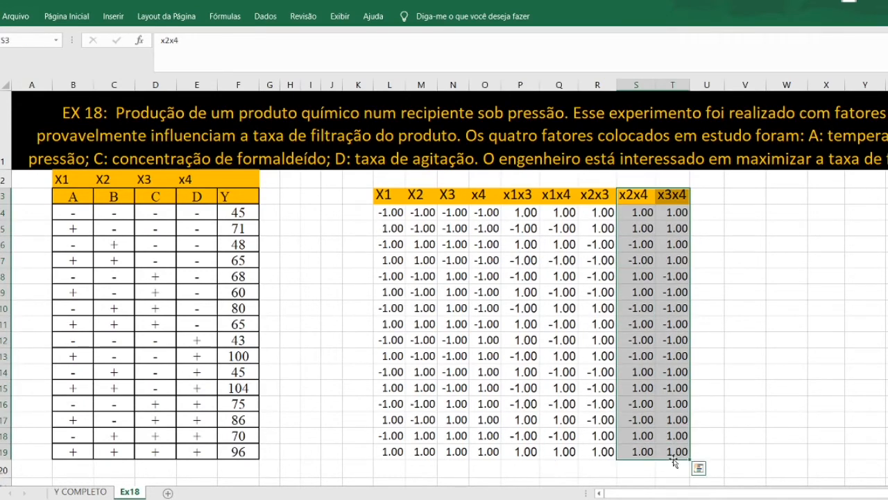
{"action": "key", "text": "Delete"}
{"action": "left_click", "coordinate": [828, 389]}
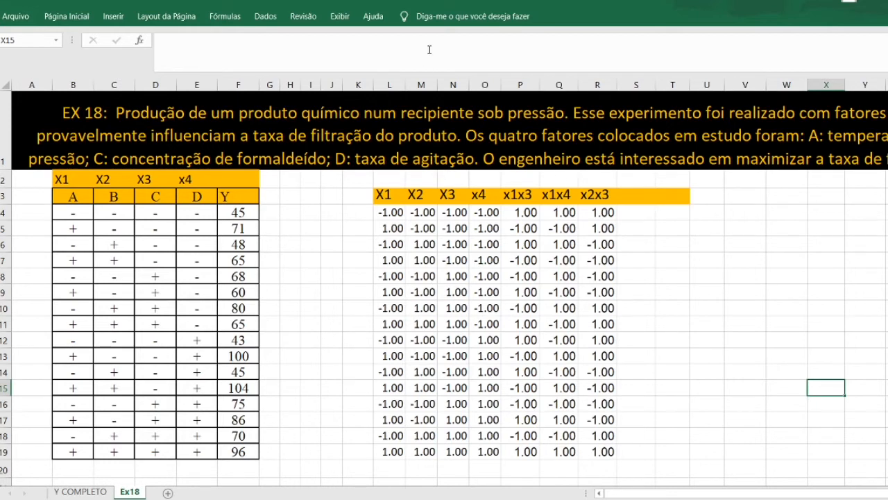
Set up a new regression with $L$3:$R$19 as the X input range
{"action": "left_click", "coordinate": [267, 16]}
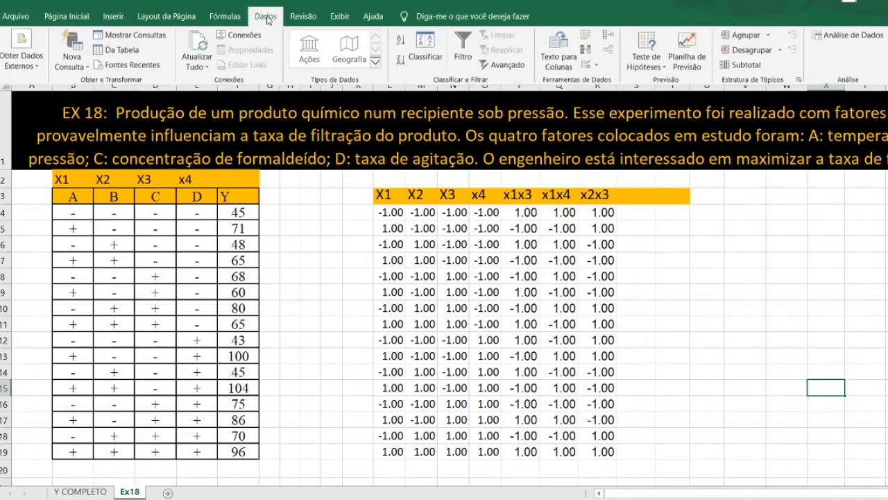
{"action": "left_click", "coordinate": [848, 36]}
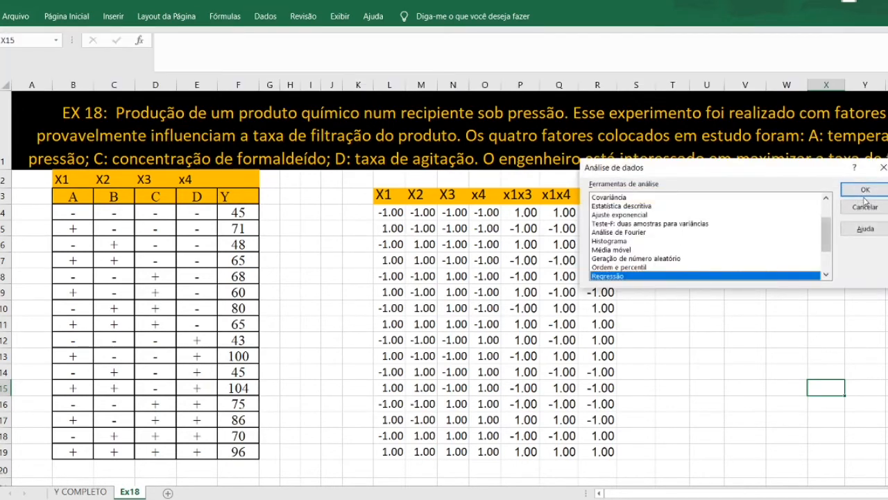
{"action": "left_click", "coordinate": [866, 191]}
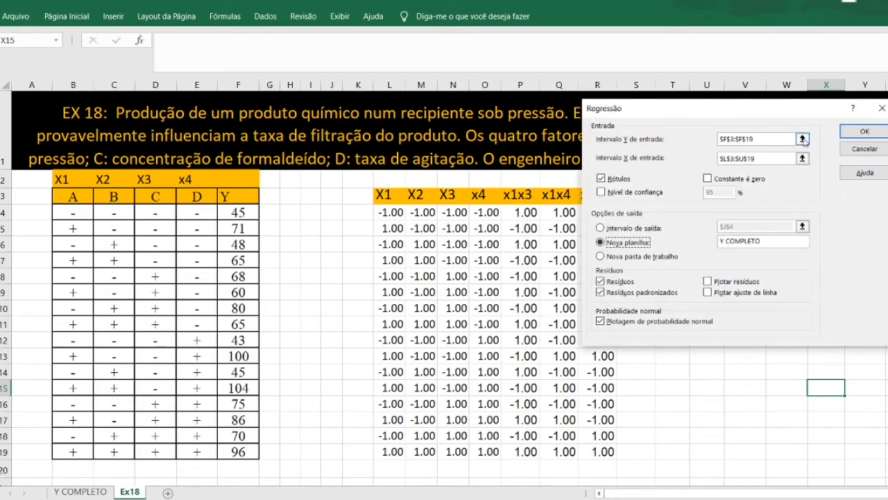
{"action": "left_click", "coordinate": [802, 158]}
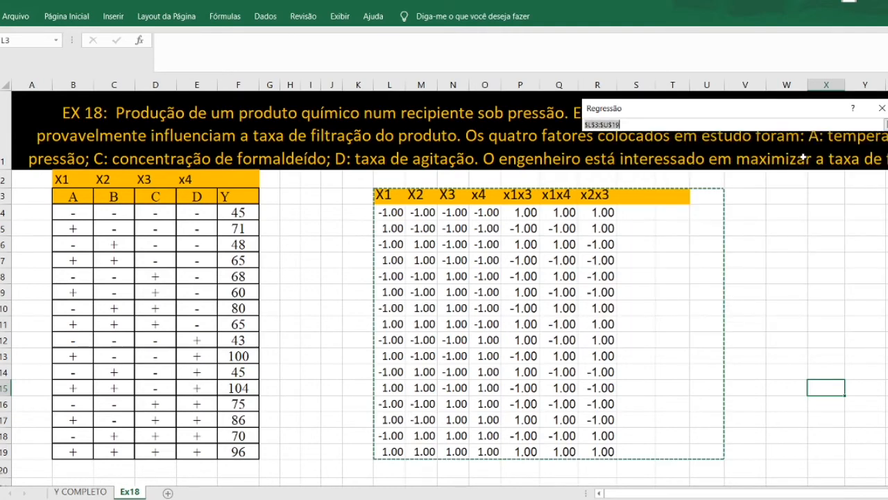
{"action": "left_click_drag", "start_coordinate": [396, 194], "coordinate": [583, 451]}
{"action": "left_click", "coordinate": [885, 125]}
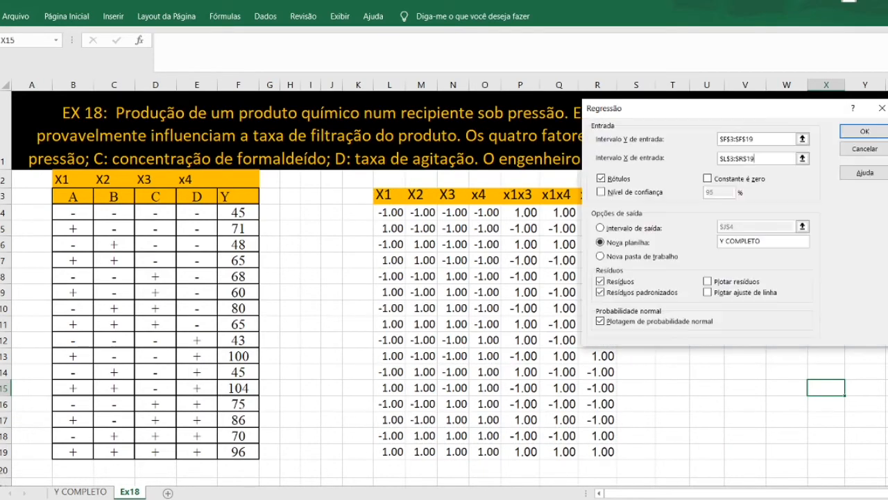
Name the new output worksheet Y REDUZIDO1 and run the reduced regression
{"action": "double_click", "coordinate": [739, 242]}
{"action": "type", "text": "REDUZIDO1"}
{"action": "left_click", "coordinate": [864, 132]}
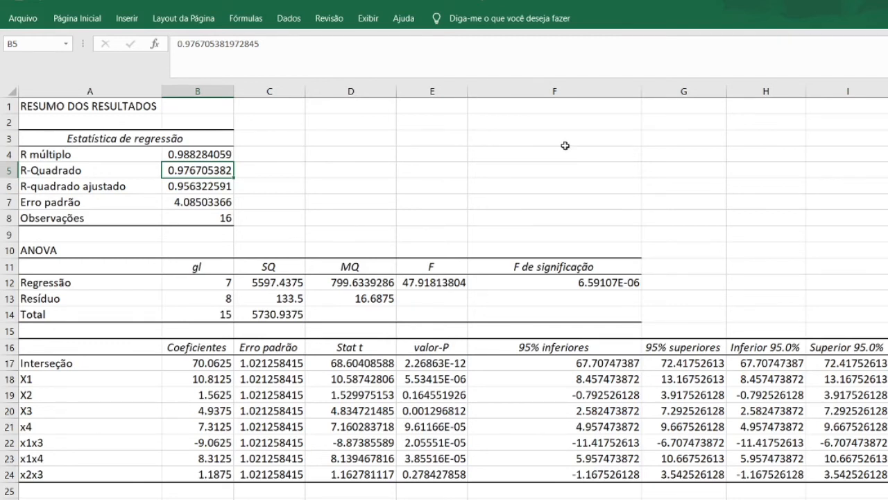
Colour the X1, X3, x4, x1x3 and x1x4 rows of the reduced model's coefficients table red
{"action": "left_click", "coordinate": [78, 18]}
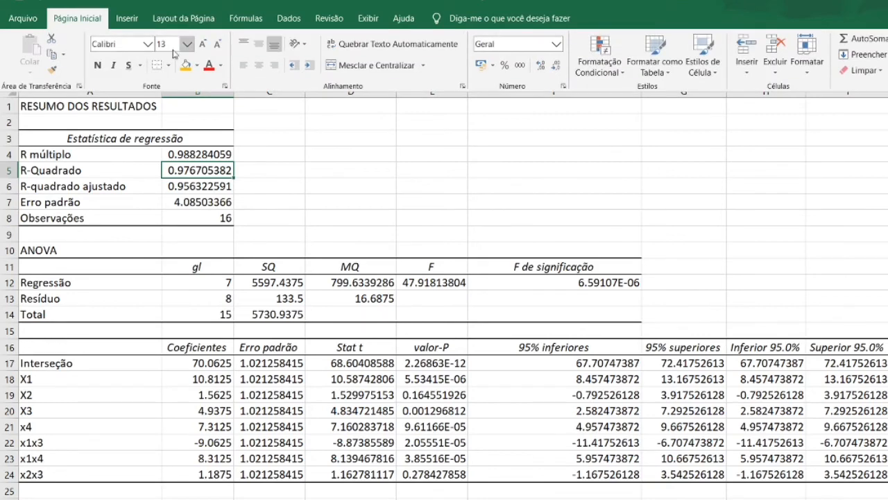
{"action": "left_click", "coordinate": [734, 282]}
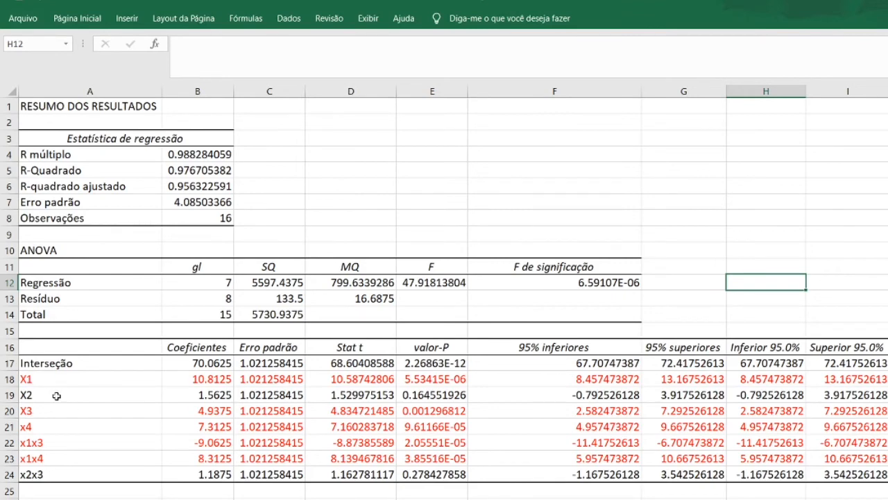
Clear the x2x3 column from the factor table on sheet Ex18, cells R3:R19
{"action": "left_click", "coordinate": [333, 499]}
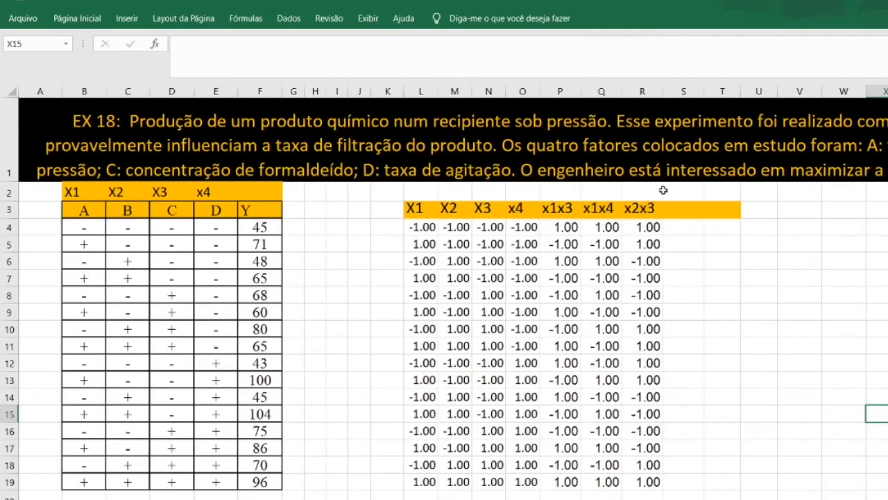
{"action": "left_click_drag", "start_coordinate": [636, 208], "coordinate": [641, 481]}
{"action": "key", "text": "Delete"}
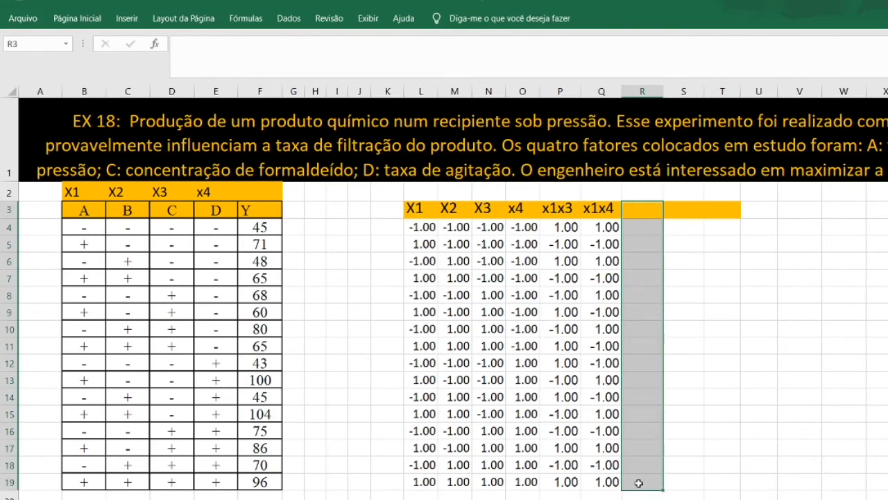
Run the regression again with X input range $L$3:$Q$19 and output to a new worksheet named Y REDUZIDO2
{"action": "left_click", "coordinate": [303, 19]}
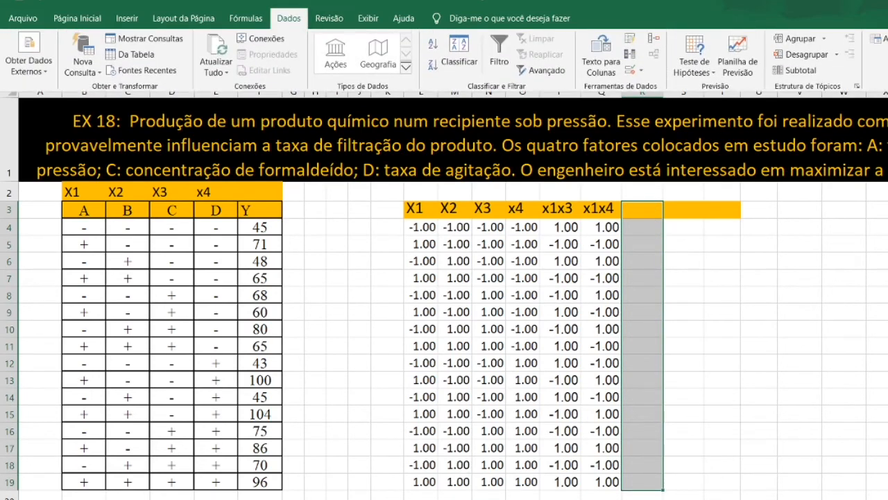
{"action": "left_click", "coordinate": [878, 39]}
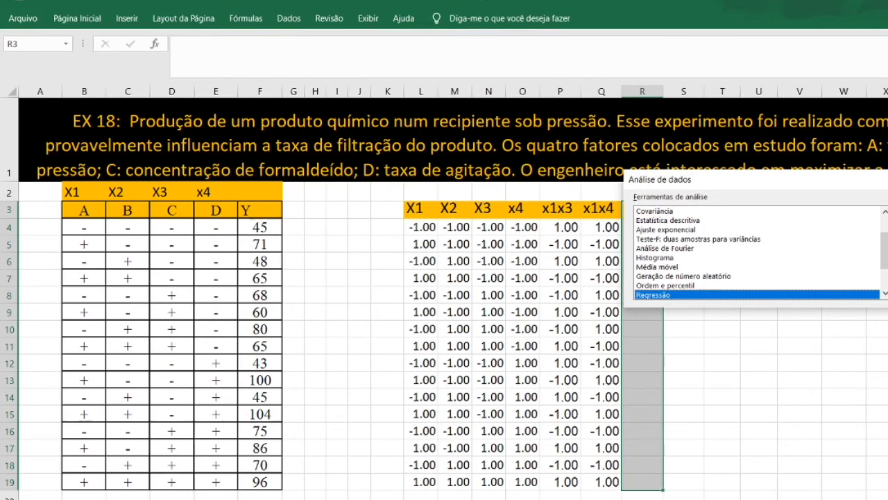
{"action": "left_click", "coordinate": [887, 198]}
{"action": "left_click", "coordinate": [861, 170]}
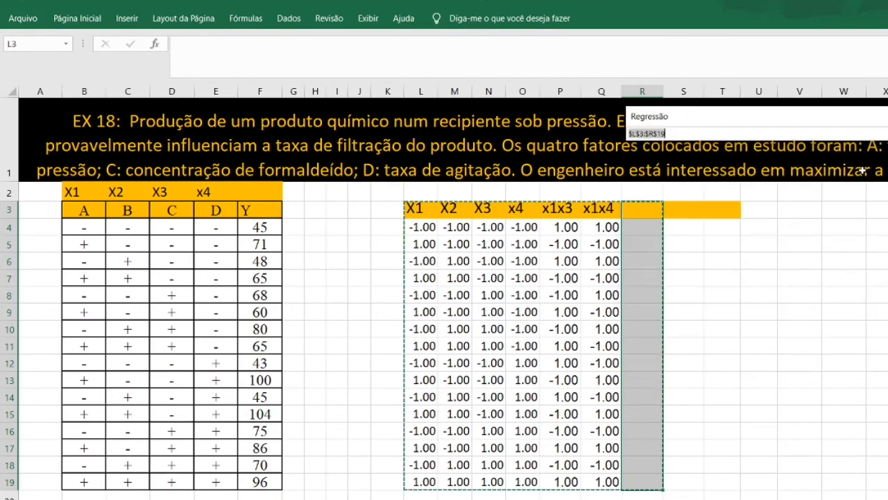
{"action": "left_click_drag", "start_coordinate": [423, 208], "coordinate": [452, 208]}
{"action": "left_click_drag", "start_coordinate": [540, 274], "coordinate": [614, 481]}
{"action": "key", "text": "Return"}
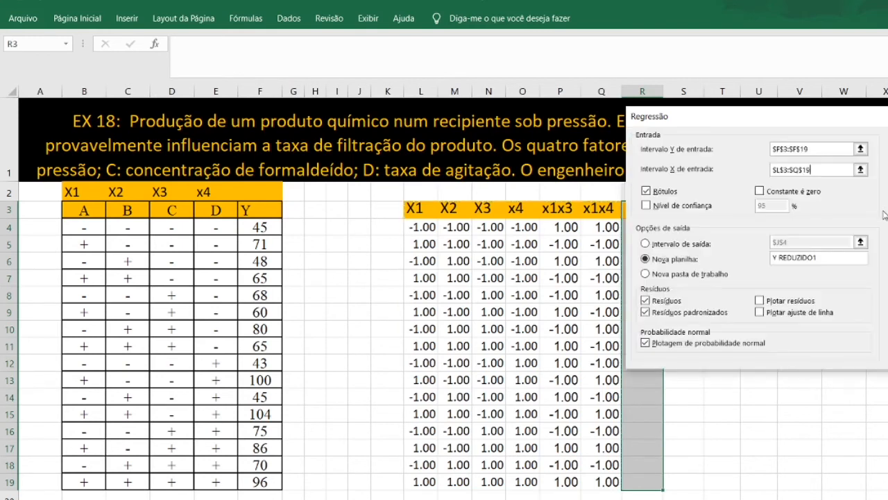
{"action": "double_click", "coordinate": [832, 256]}
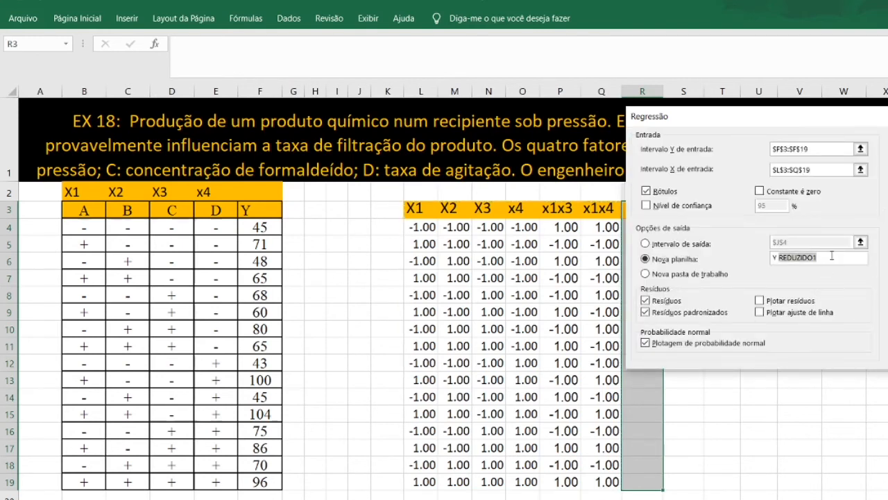
{"action": "left_click", "coordinate": [831, 256]}
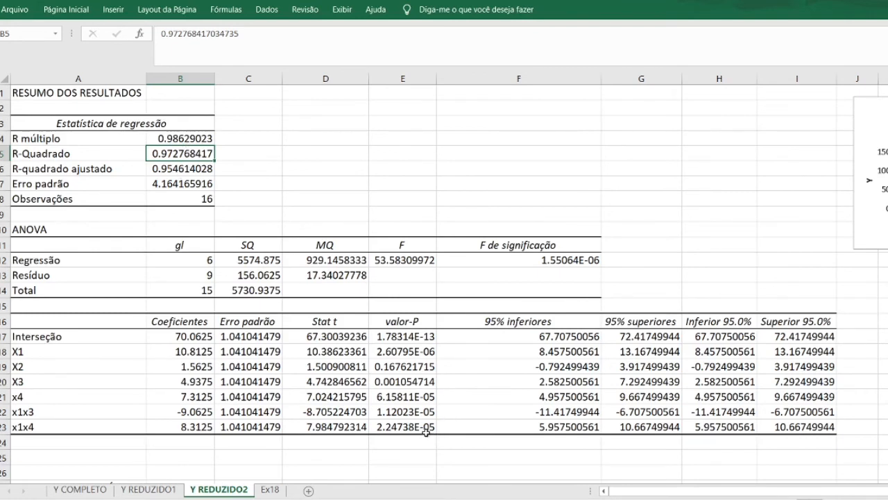
Check the X2 row in Y REDUZIDO2 and delete the X2 column M3:M19 from Ex18's factor table, shifting cells left
{"action": "left_click", "coordinate": [6, 366]}
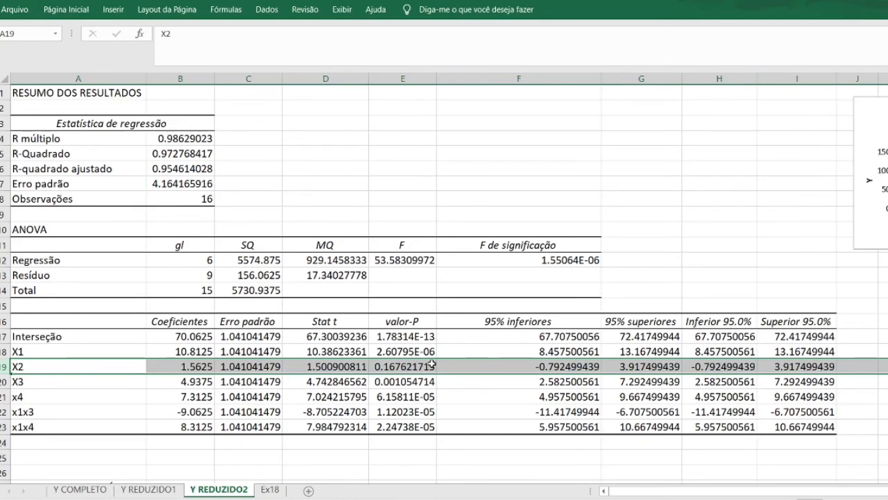
{"action": "left_click", "coordinate": [270, 490]}
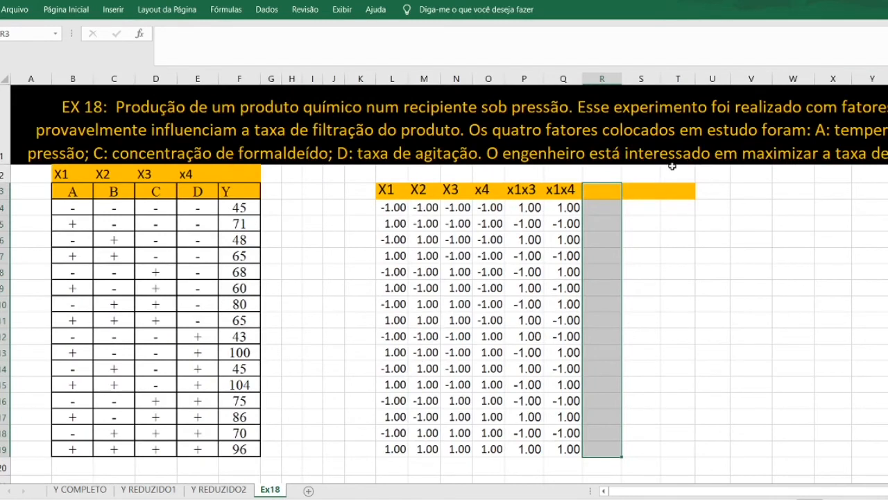
{"action": "left_click_drag", "start_coordinate": [433, 190], "coordinate": [423, 448]}
{"action": "right_click", "coordinate": [431, 456]}
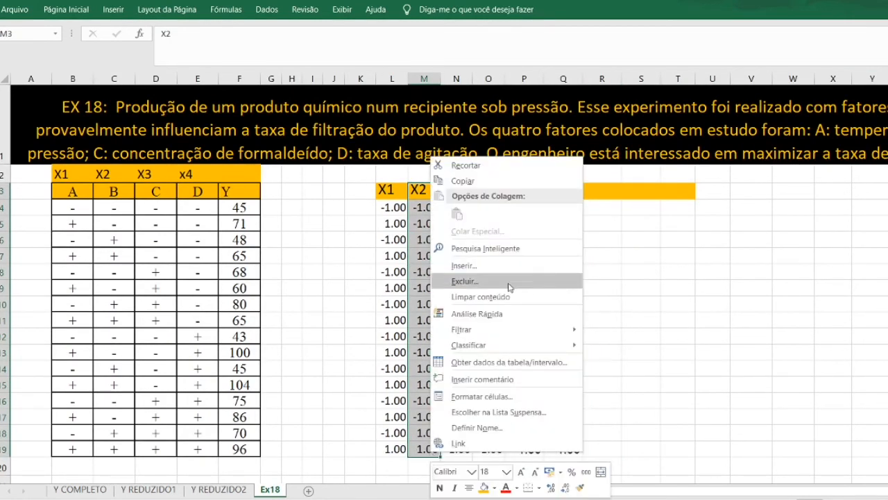
{"action": "left_click", "coordinate": [468, 283]}
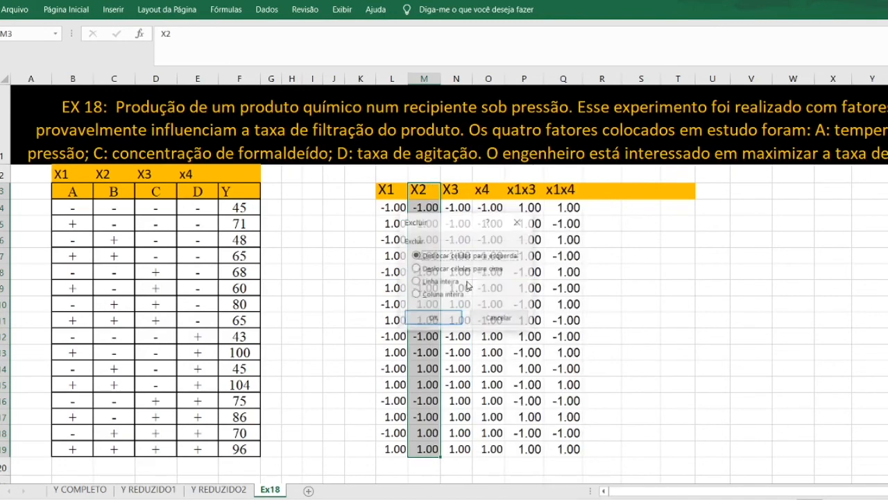
{"action": "left_click", "coordinate": [451, 317]}
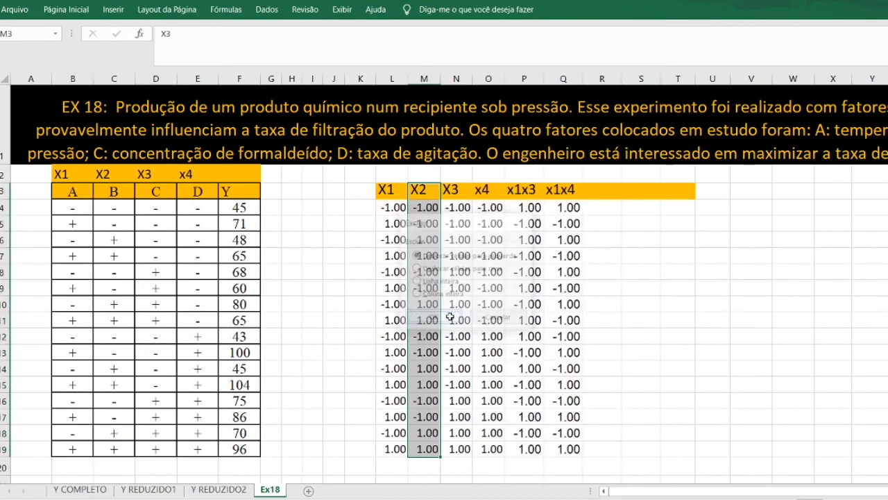
Run the regression again with X input range $L$3:$P$19, keeping labels on, and output to a new worksheet named Y REDUZIDO 3
{"action": "left_click", "coordinate": [266, 9]}
{"action": "left_click", "coordinate": [859, 29]}
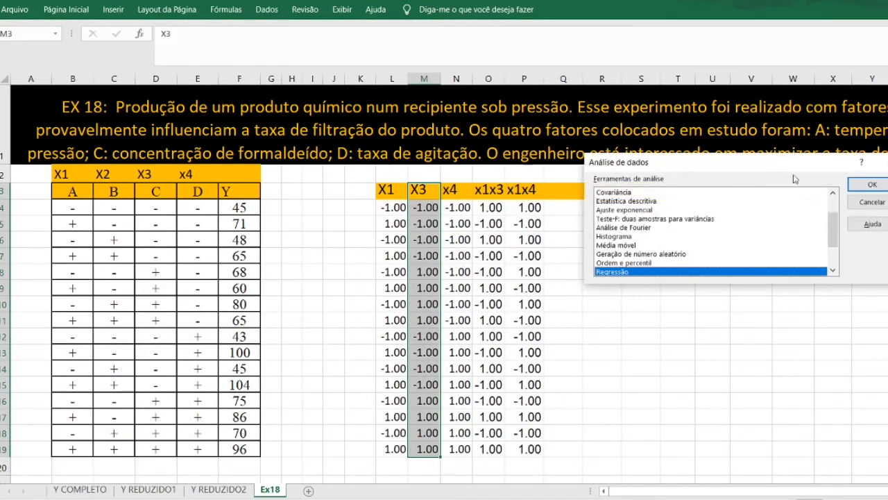
{"action": "left_click", "coordinate": [872, 183]}
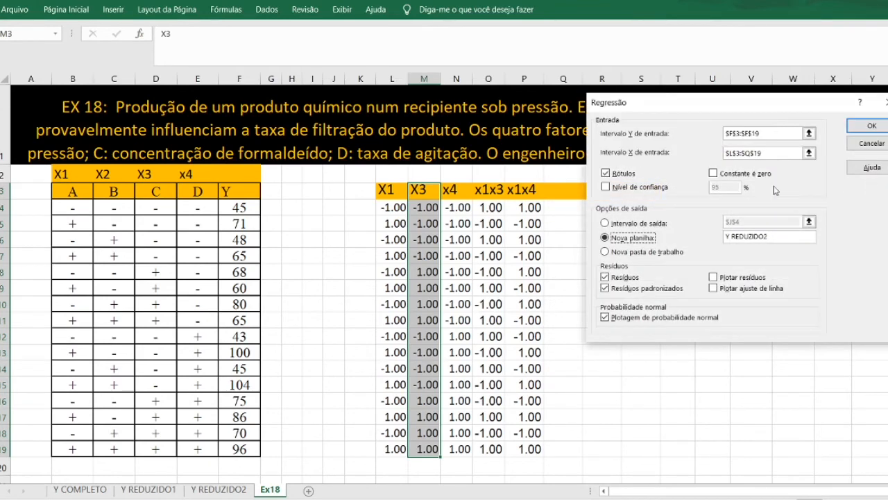
{"action": "left_click", "coordinate": [809, 153]}
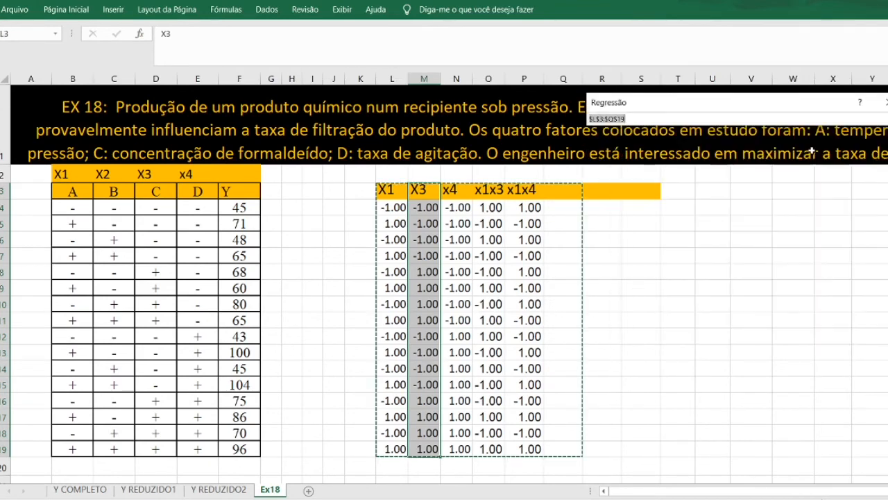
{"action": "left_click_drag", "start_coordinate": [402, 188], "coordinate": [526, 450]}
{"action": "left_click", "coordinate": [882, 102]}
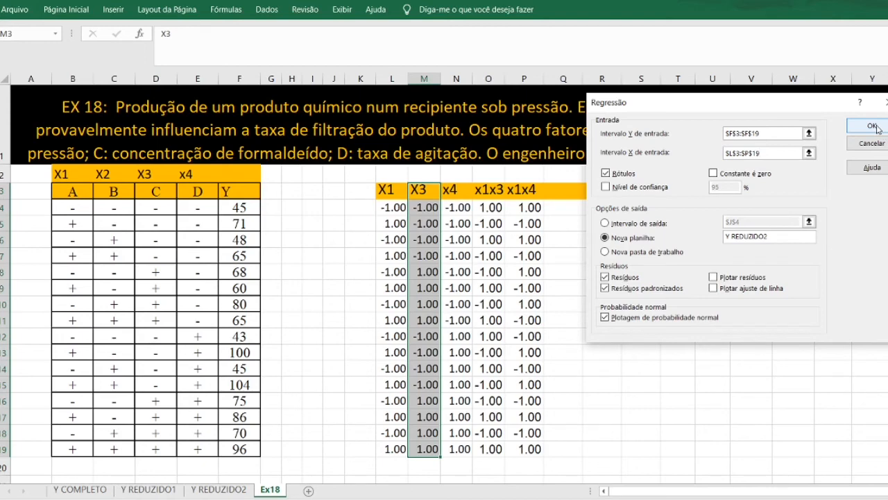
{"action": "left_click", "coordinate": [872, 126]}
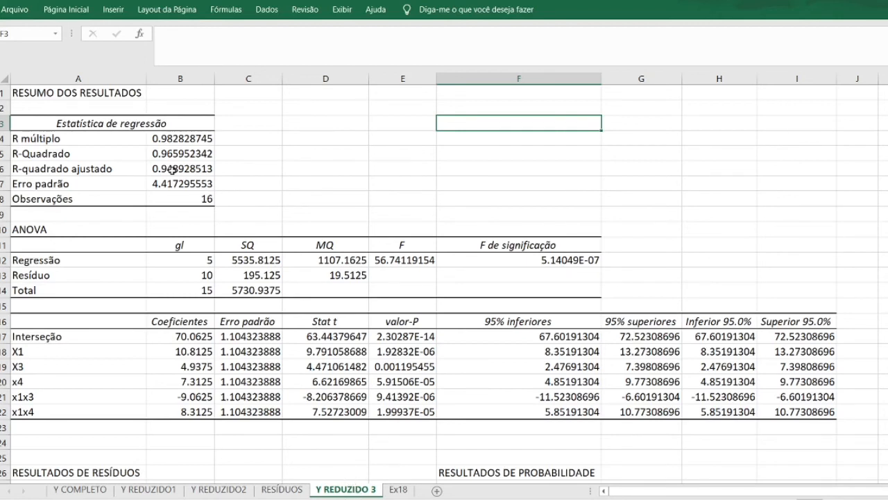
Examine the R-squared value, coefficients, p-values and standard errors of the regression in Y REDUZIDO 3
{"action": "left_click", "coordinate": [203, 151]}
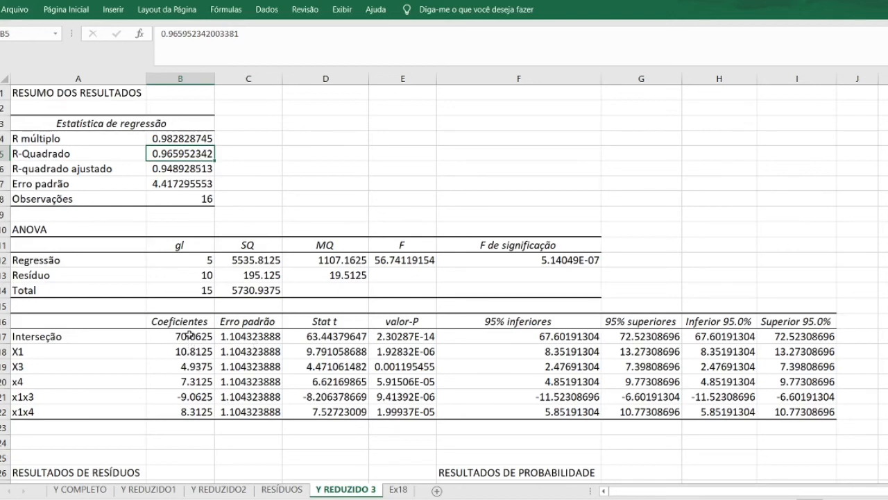
{"action": "left_click_drag", "start_coordinate": [189, 335], "coordinate": [198, 411]}
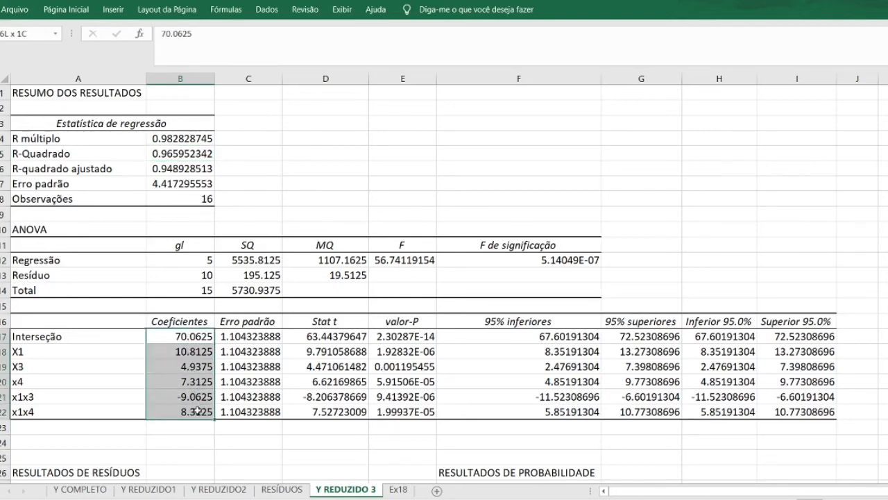
{"action": "left_click_drag", "start_coordinate": [426, 338], "coordinate": [414, 412]}
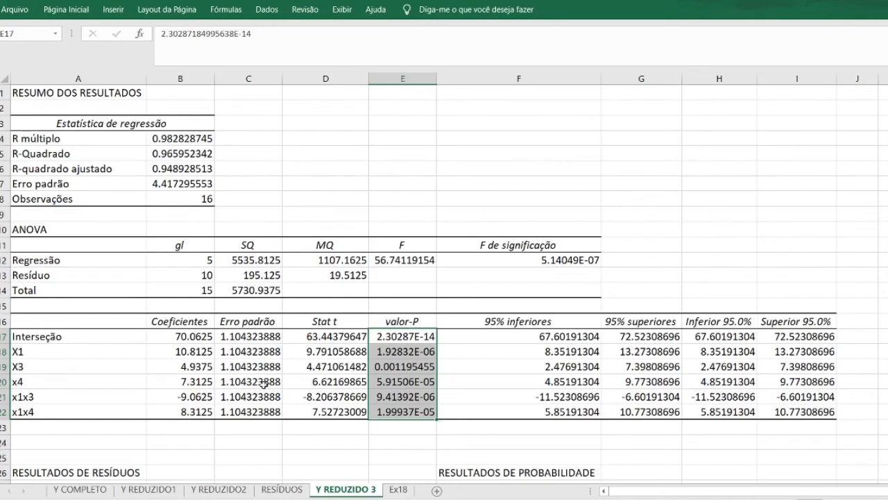
{"action": "left_click", "coordinate": [254, 410]}
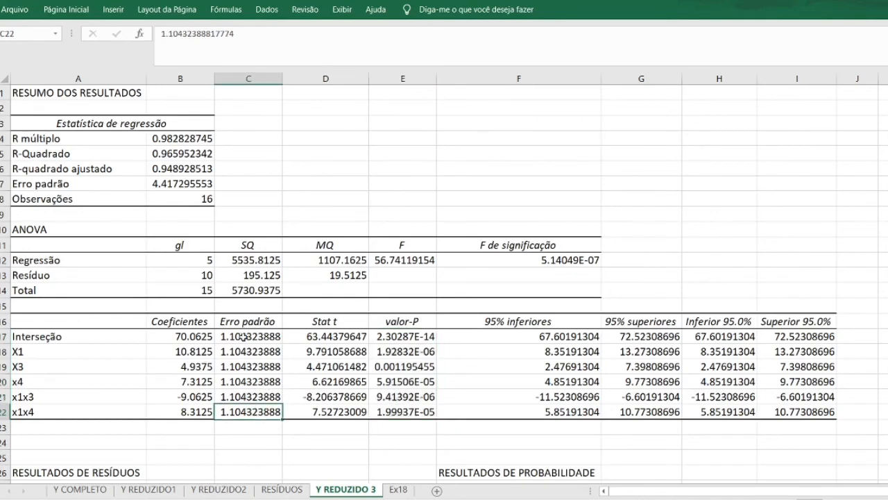
{"action": "left_click_drag", "start_coordinate": [242, 335], "coordinate": [227, 408]}
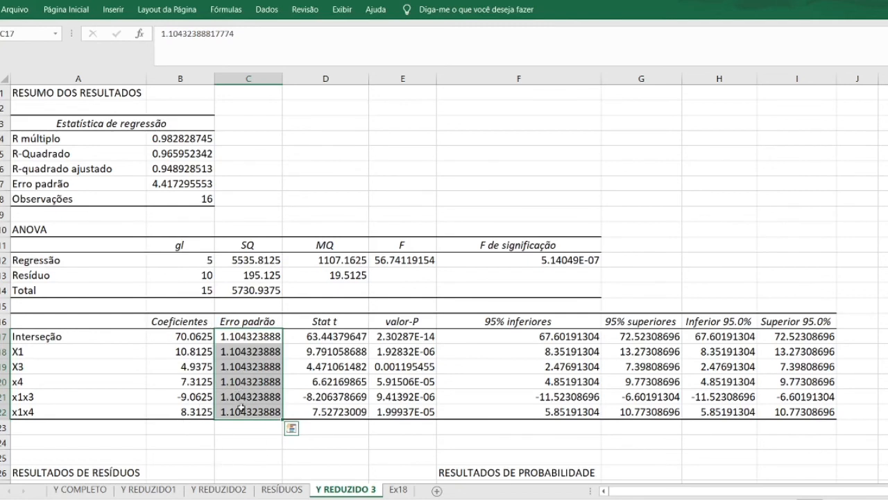
{"action": "left_click", "coordinate": [257, 395]}
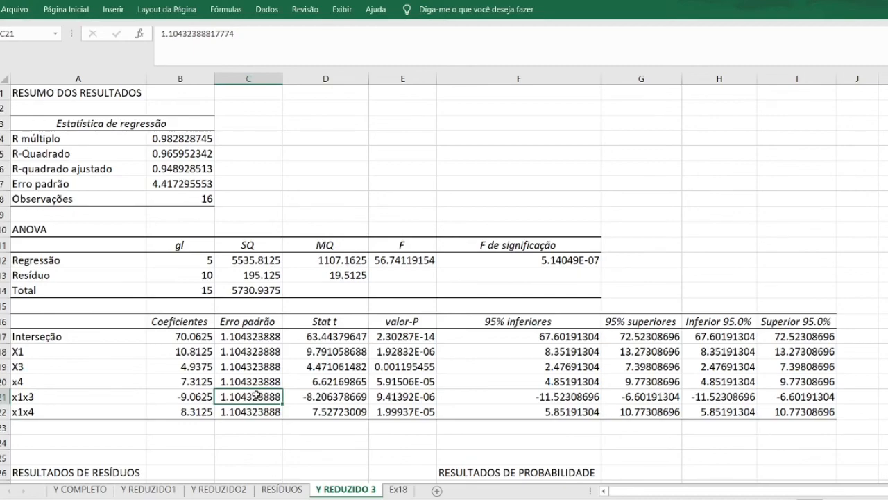
Examine the residuals and predicted Y columns in Y REDUZIDO 3, and view the residuals-versus-predicted chart on sheet RESÍDUOS
{"action": "key", "text": "Down"}
{"action": "key", "text": "Down"}
{"action": "key", "text": "Down"}
{"action": "key", "text": "Down"}
{"action": "key", "text": "Down"}
{"action": "key", "text": "Down"}
{"action": "key", "text": "Down"}
{"action": "key", "text": "Down"}
{"action": "key", "text": "Down"}
{"action": "key", "text": "Down"}
{"action": "key", "text": "Down"}
{"action": "key", "text": "Down"}
{"action": "key", "text": "Down"}
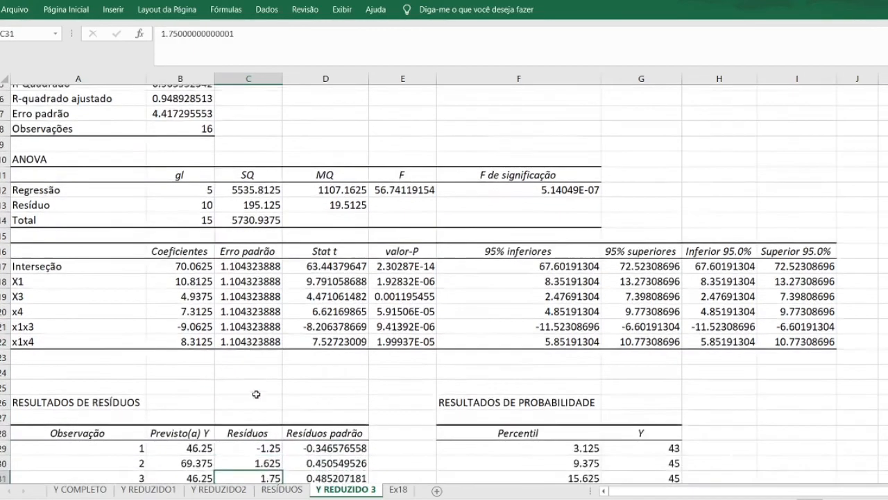
{"action": "key", "text": "Down"}
{"action": "key", "text": "Down"}
{"action": "key", "text": "Down"}
{"action": "key", "text": "Down"}
{"action": "key", "text": "Down"}
{"action": "key", "text": "Down"}
{"action": "key", "text": "Down"}
{"action": "key", "text": "Down"}
{"action": "key", "text": "Down"}
{"action": "key", "text": "Down"}
{"action": "key", "text": "Down"}
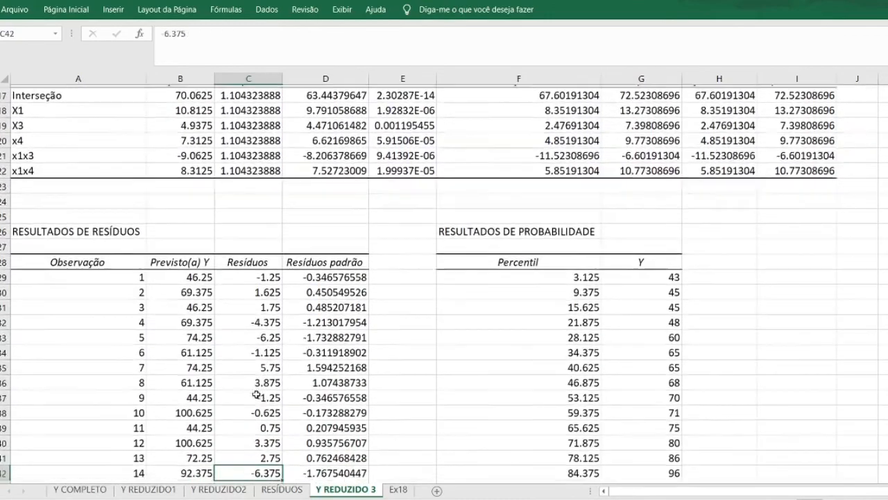
{"action": "key", "text": "Down"}
{"action": "key", "text": "Down"}
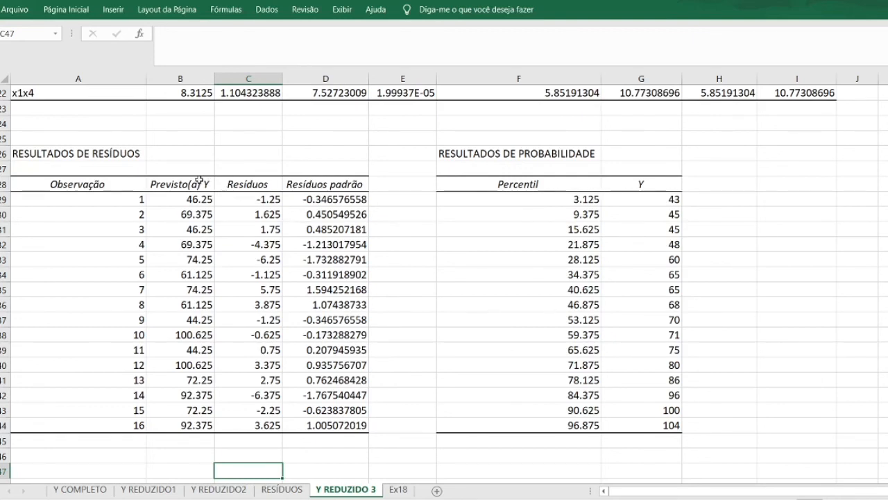
{"action": "left_click", "coordinate": [244, 187]}
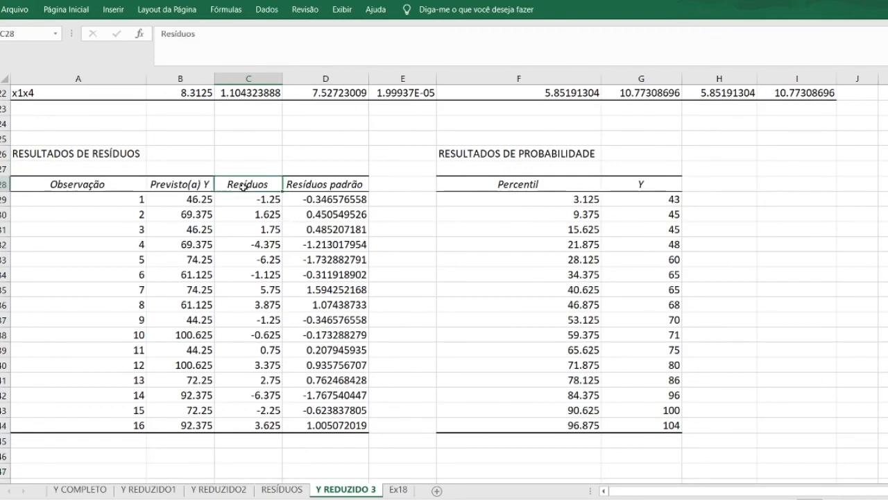
{"action": "left_click", "coordinate": [180, 187]}
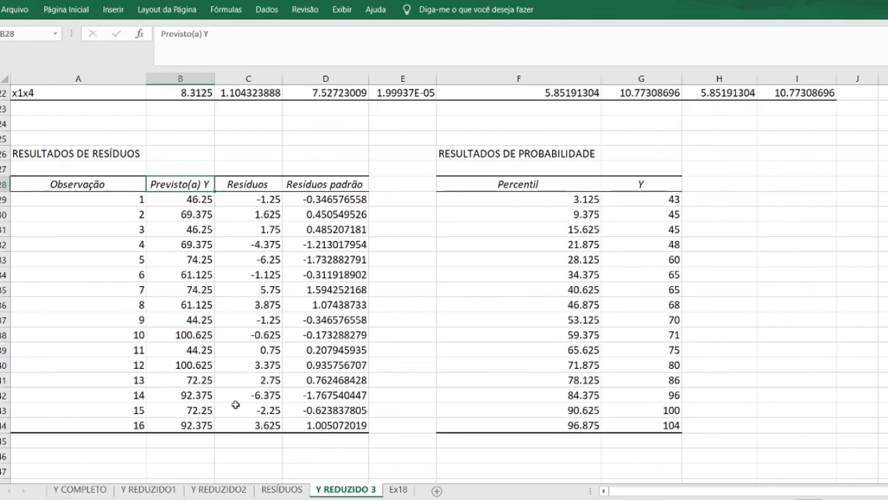
{"action": "left_click", "coordinate": [281, 489]}
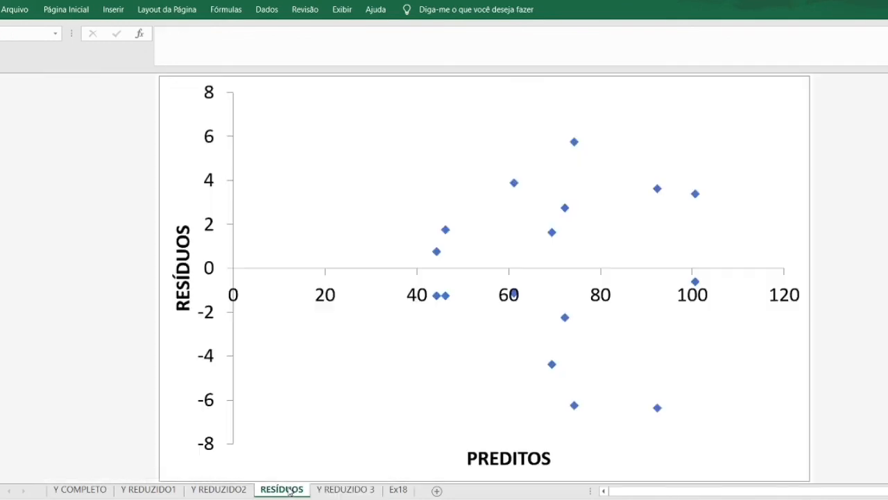